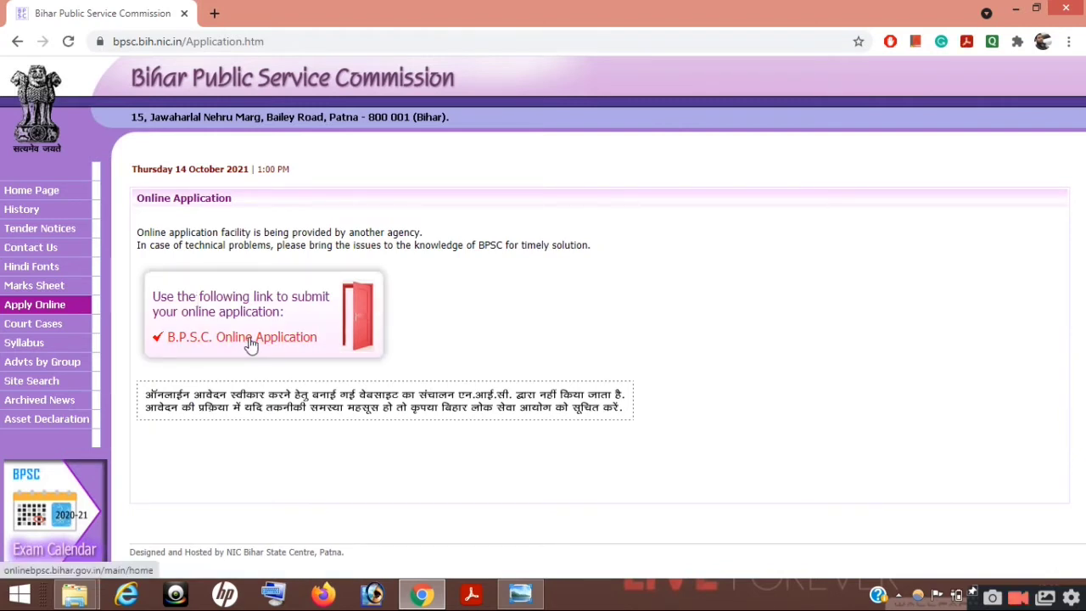
Step: Open the B.P.S.C. online application portal and start the Apply Online form for the 67th CCE
click(250, 343)
key(Return)
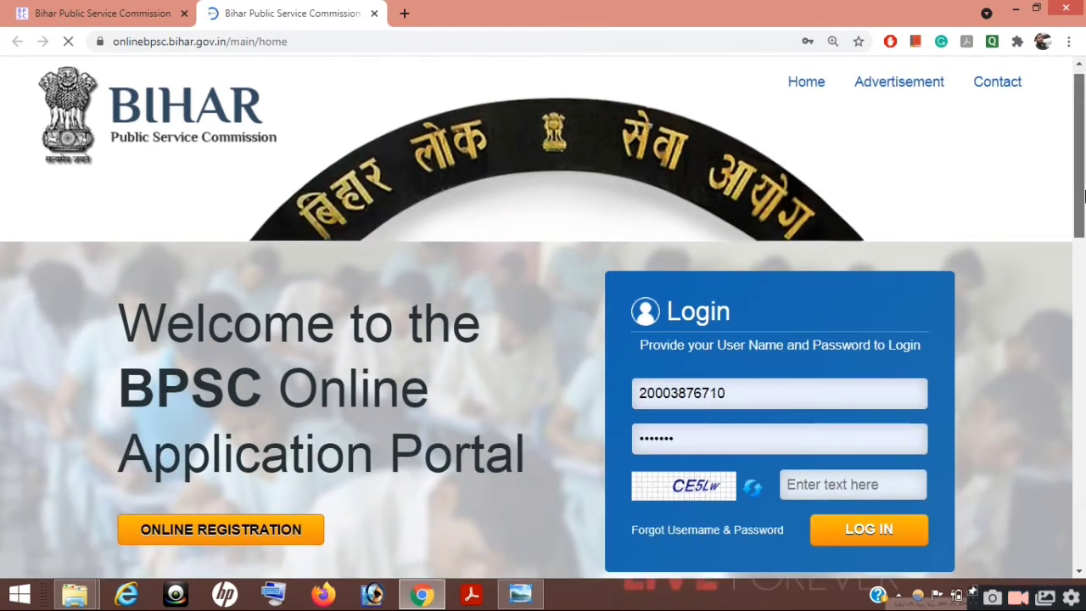
drag(1083, 197, 1083, 370)
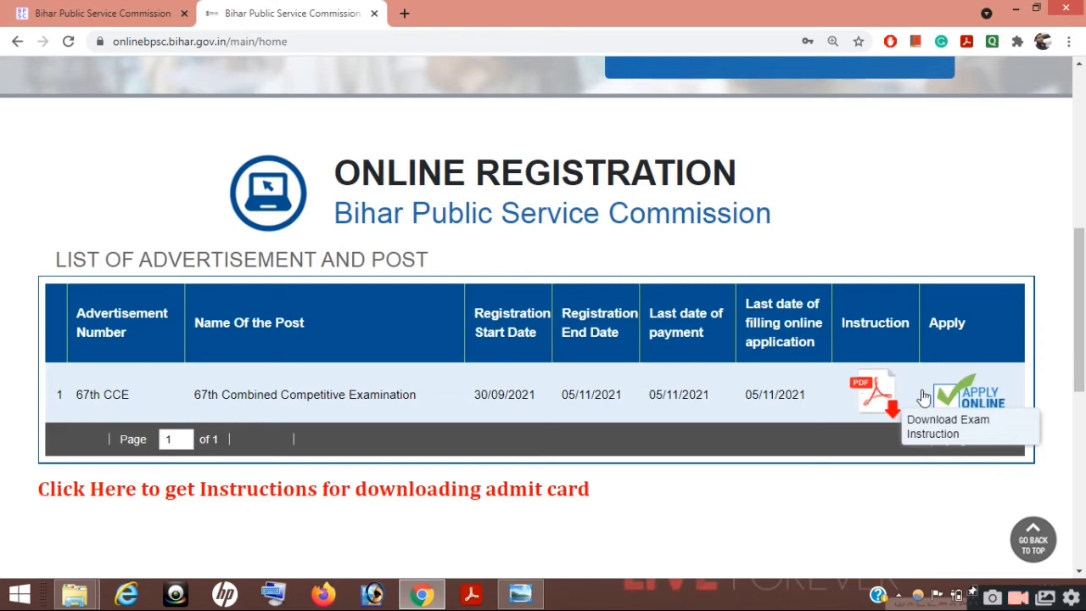
click(967, 401)
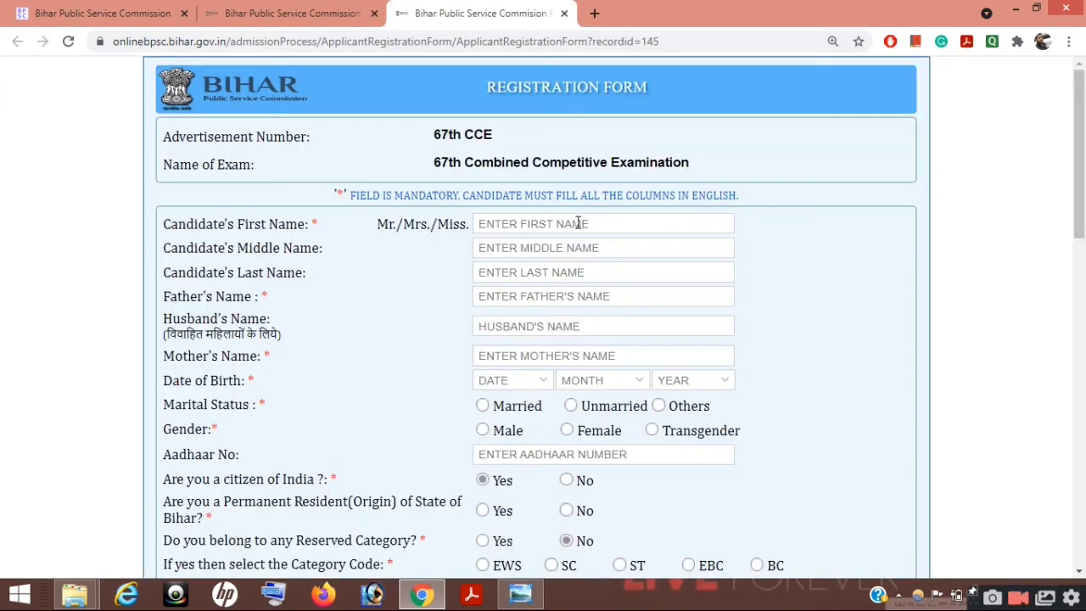
Step: Enter the candidate's first name and last name in the registration form
click(578, 222)
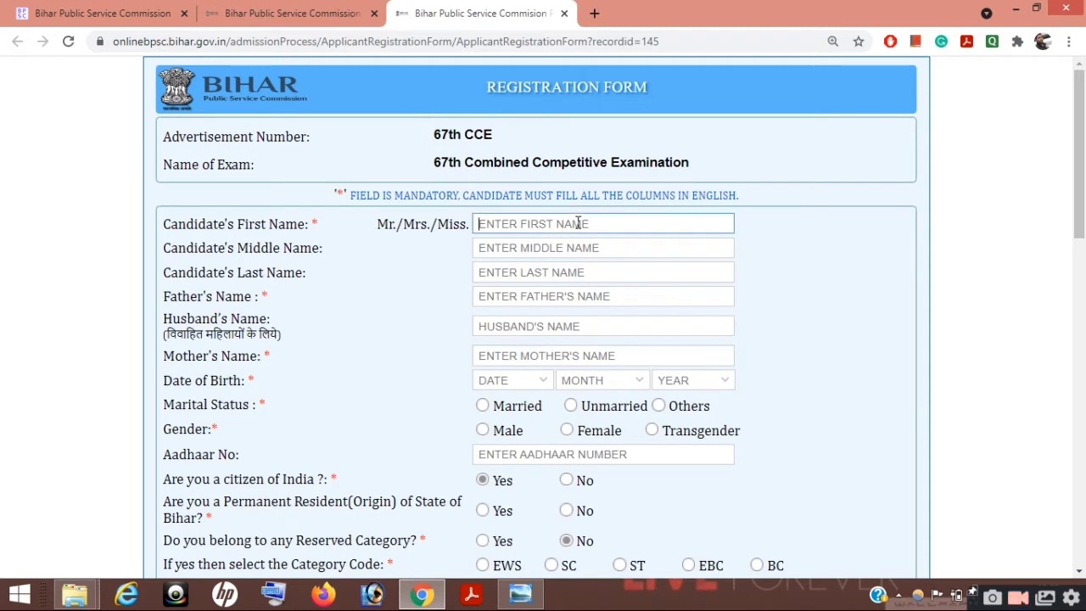
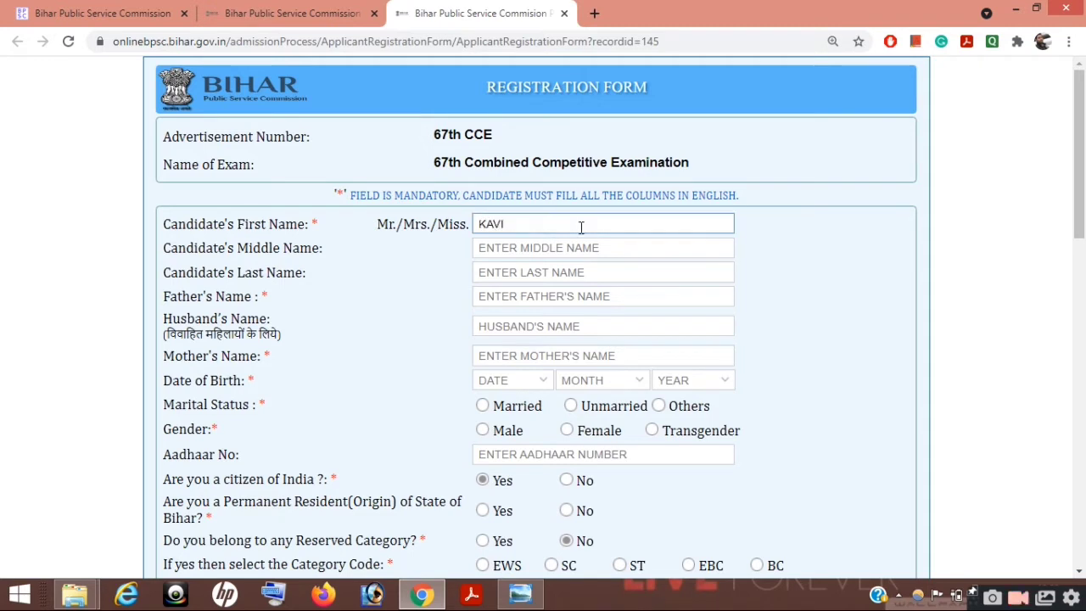
click(552, 273)
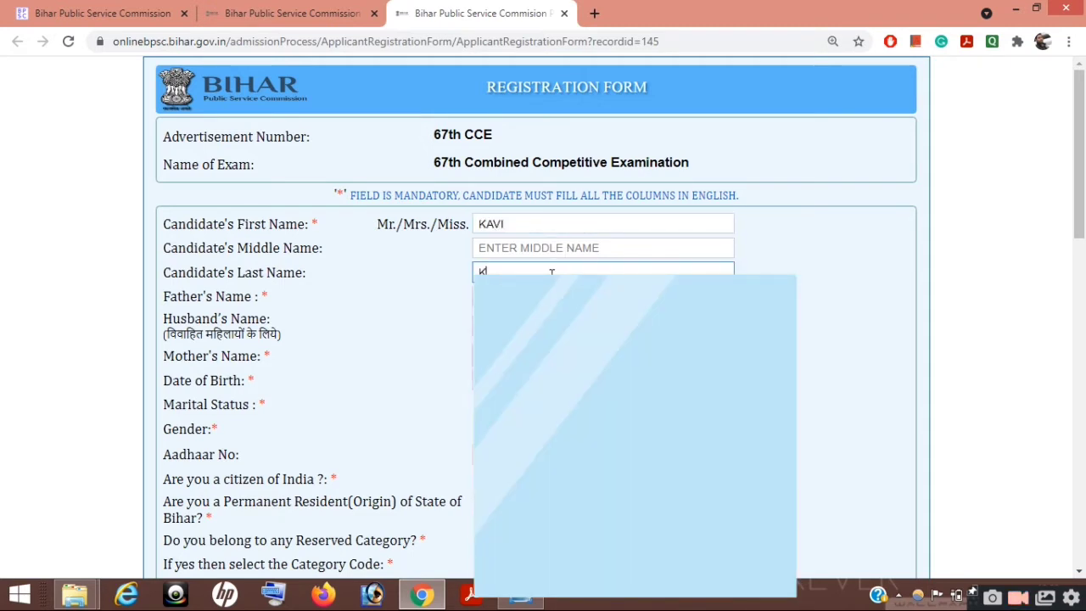
click(798, 293)
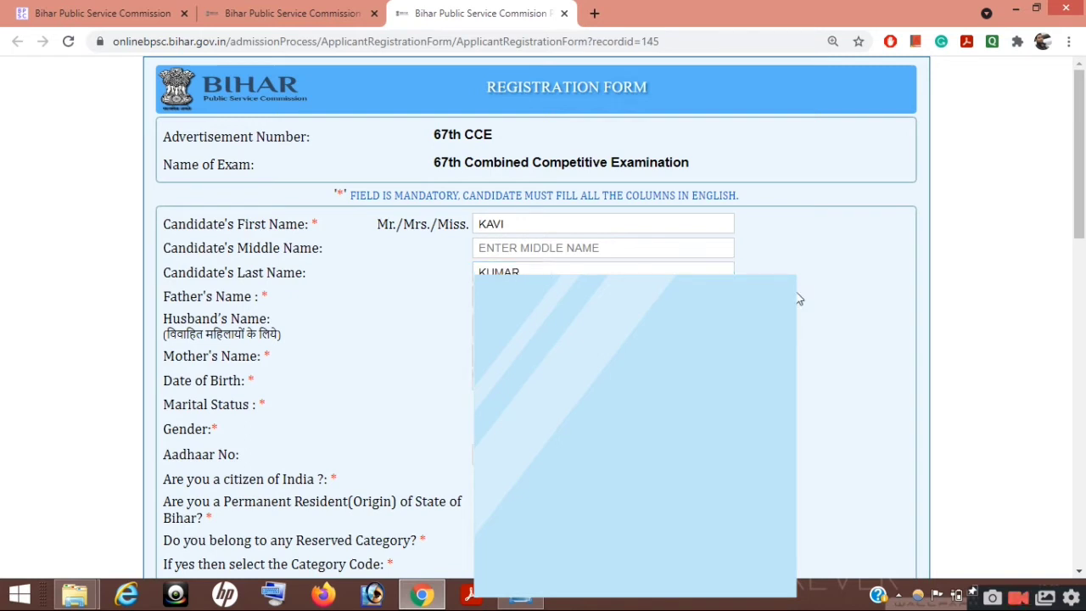
Step: Enter the father's name and mother's name
click(629, 296)
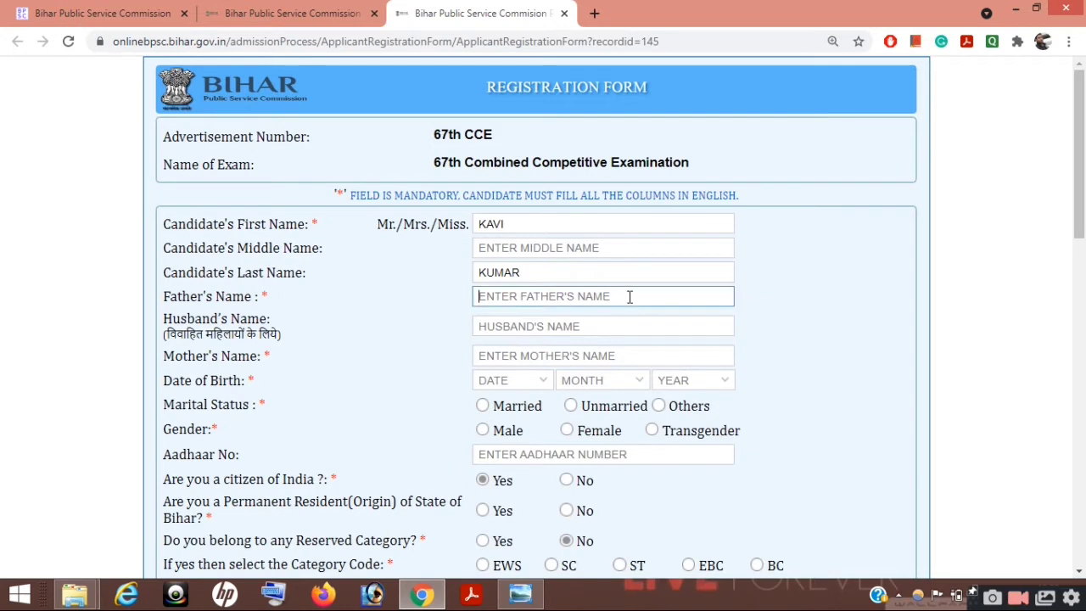
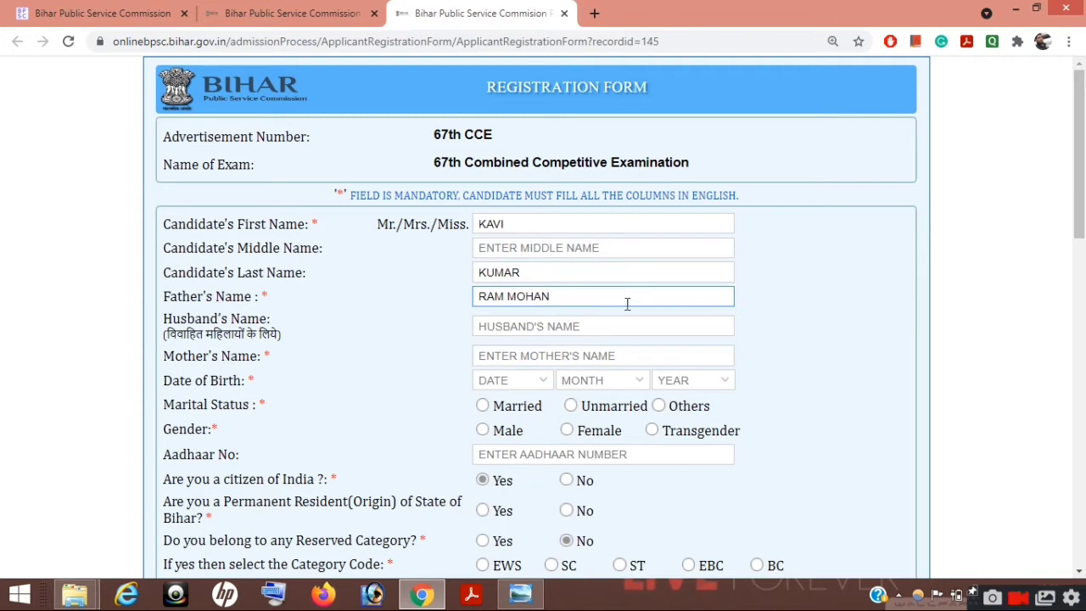
click(599, 355)
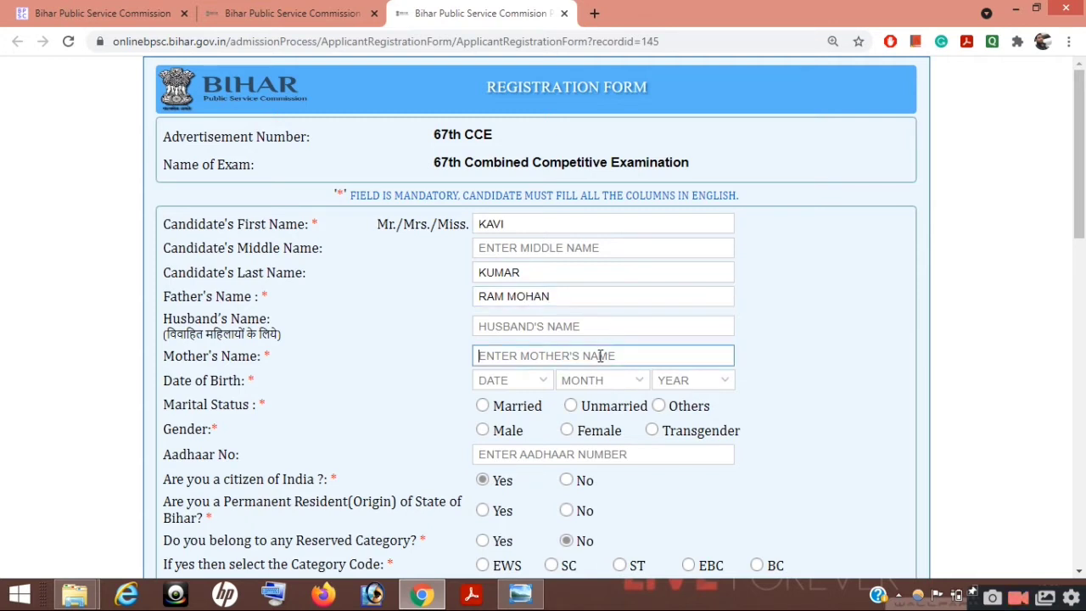
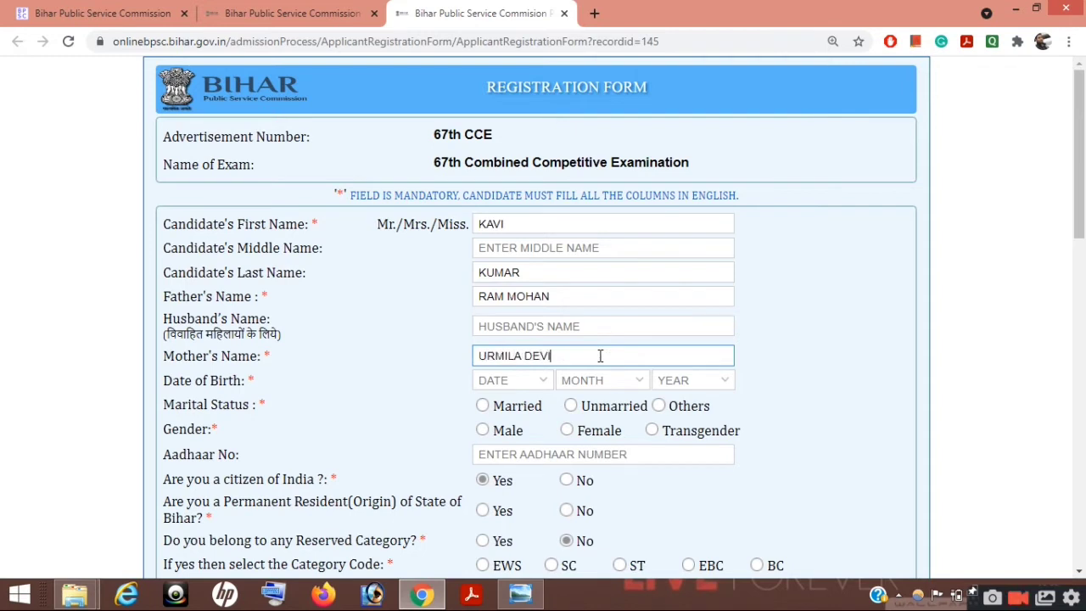
click(543, 382)
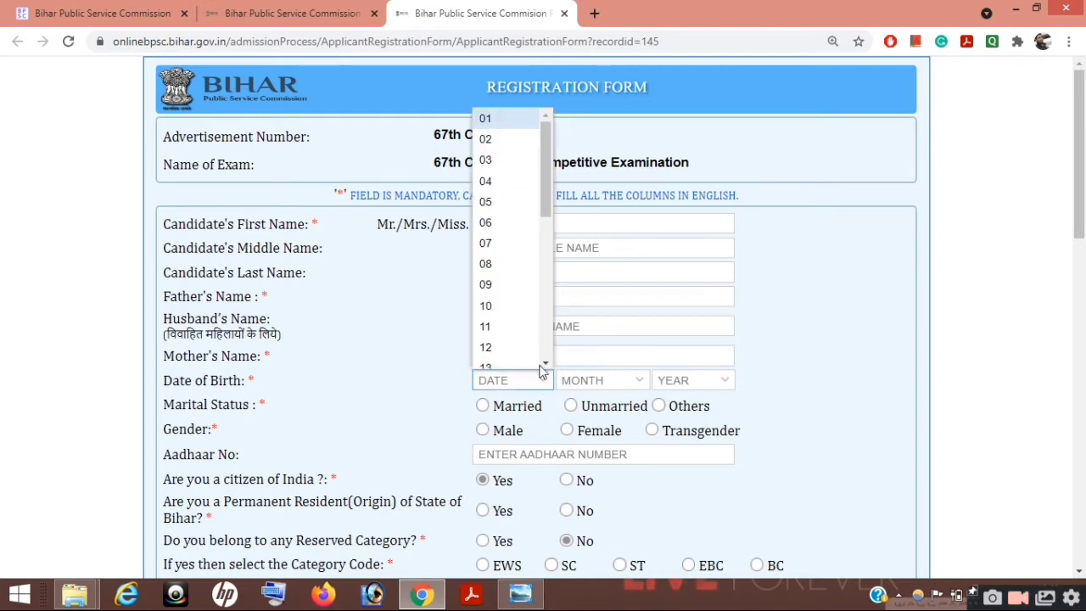
click(509, 263)
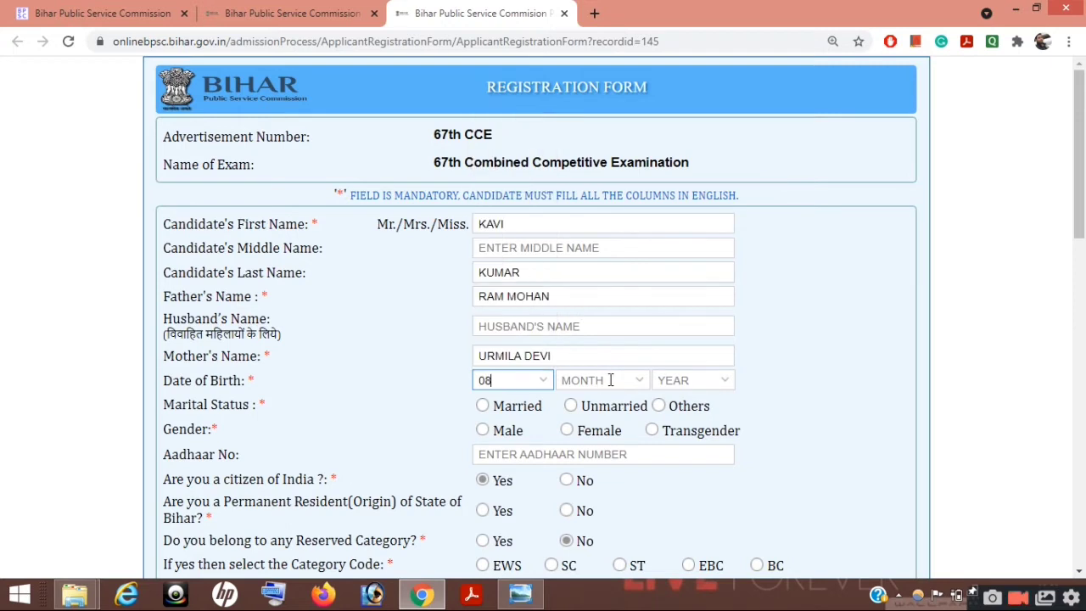
click(644, 384)
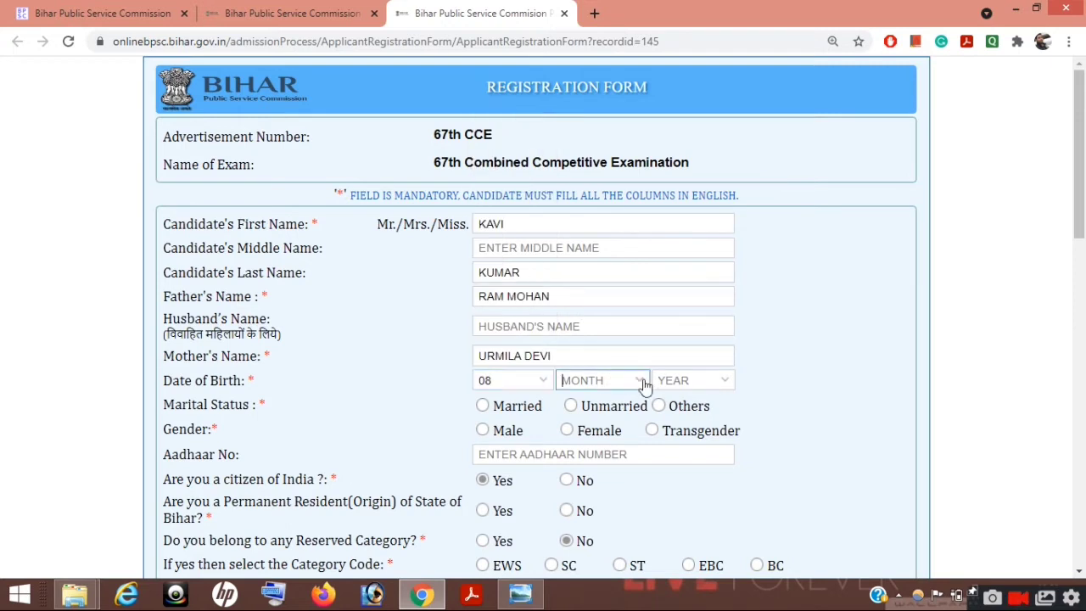
click(626, 316)
click(722, 383)
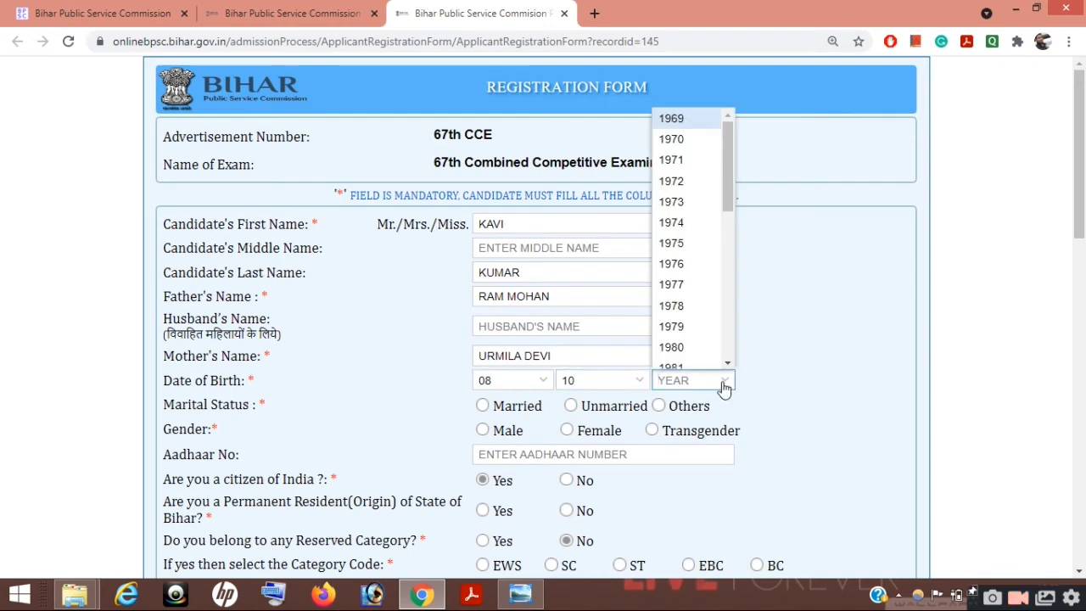
drag(726, 193, 711, 363)
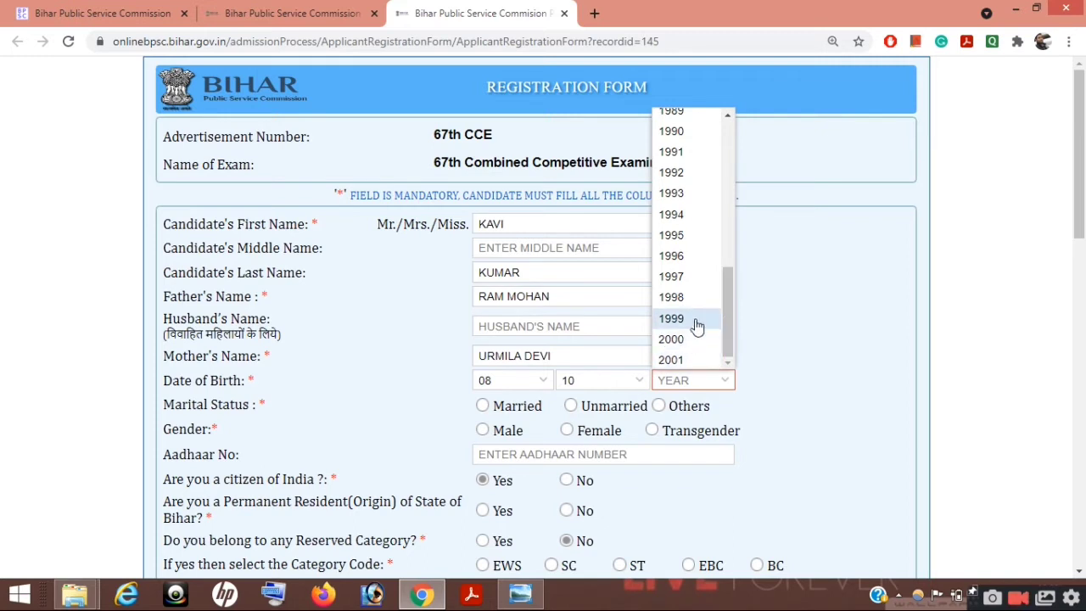
click(703, 287)
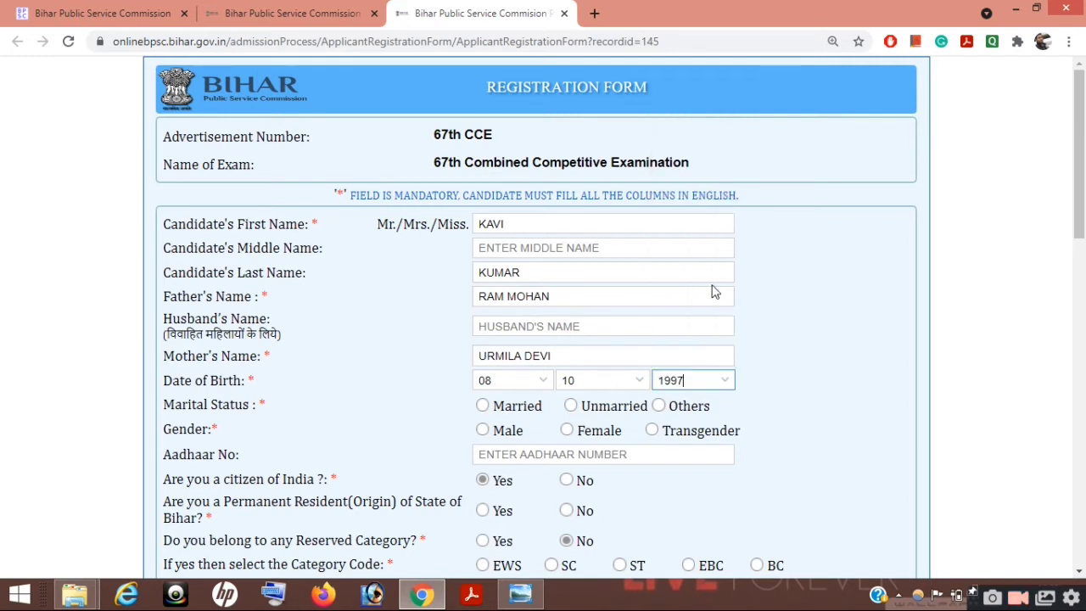
Step: Mark the candidate as Unmarried and Male and enter the 12-digit Aadhaar number
drag(1083, 228, 1083, 289)
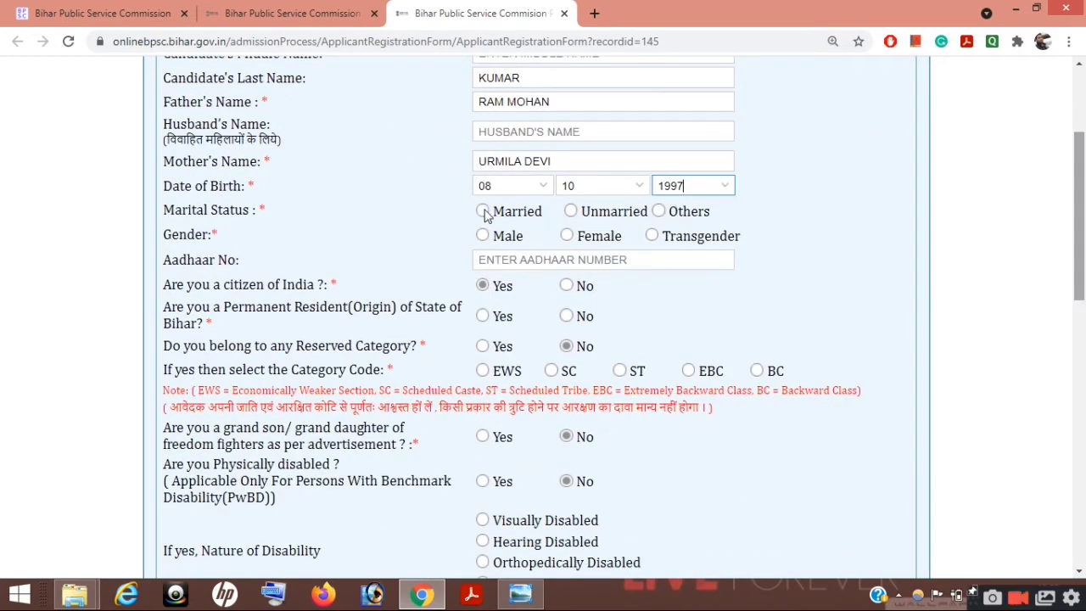
click(571, 212)
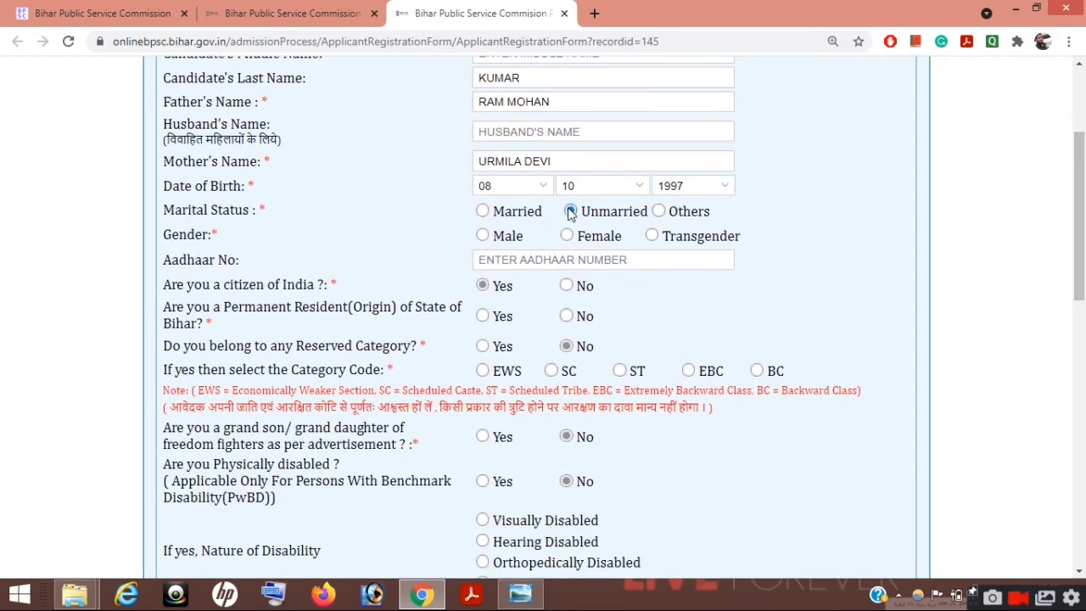
click(483, 236)
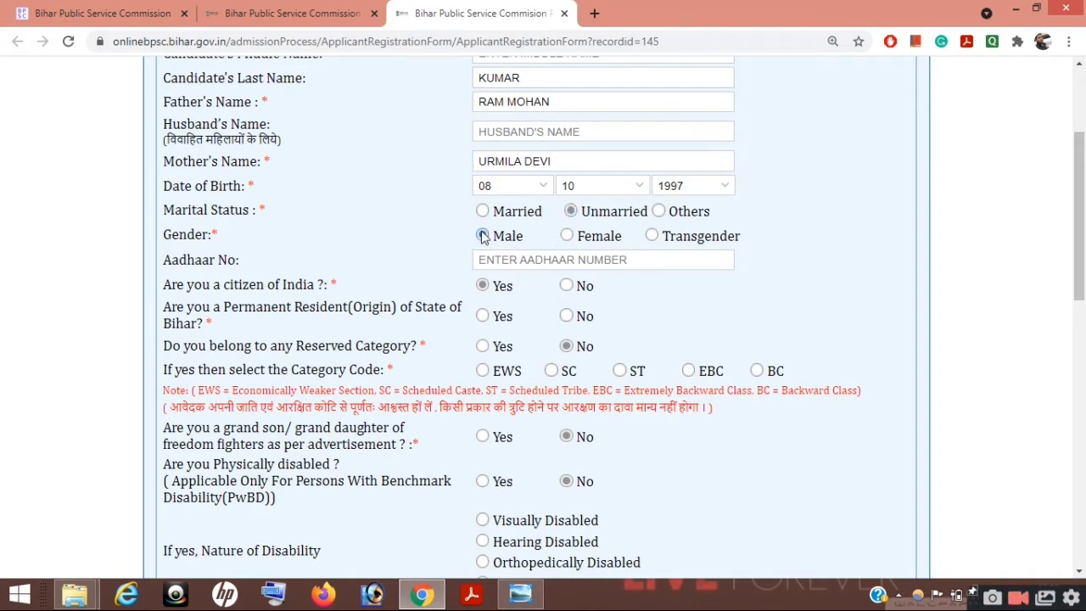
click(550, 261)
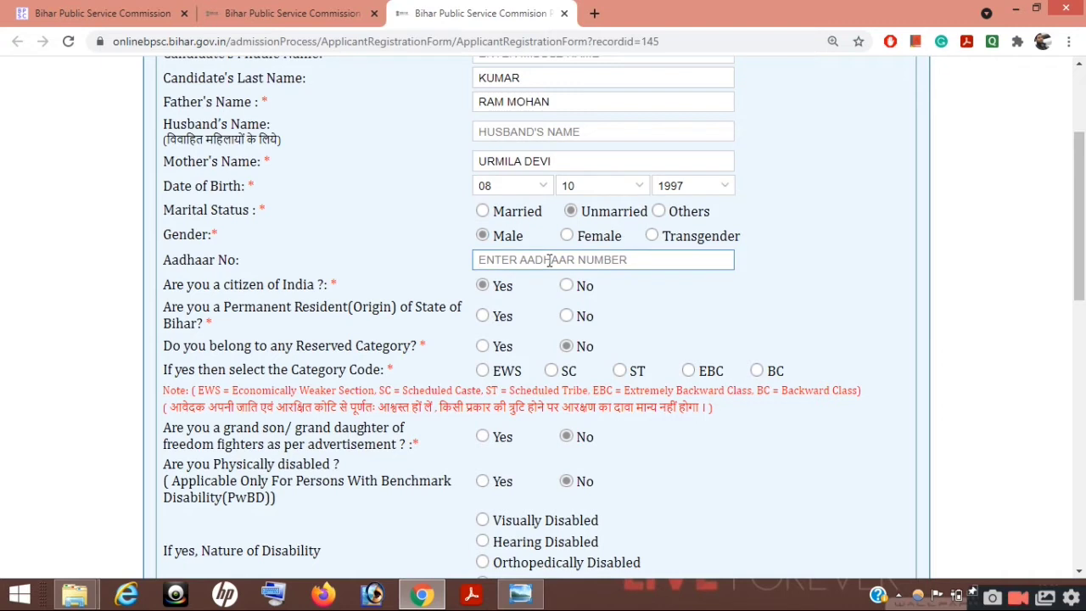
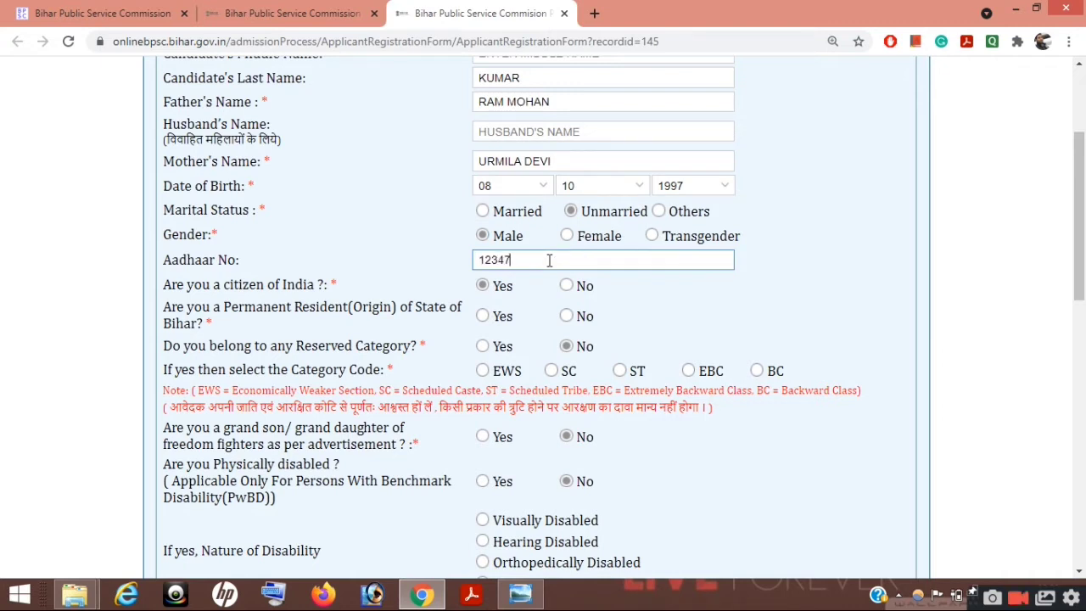
click(904, 252)
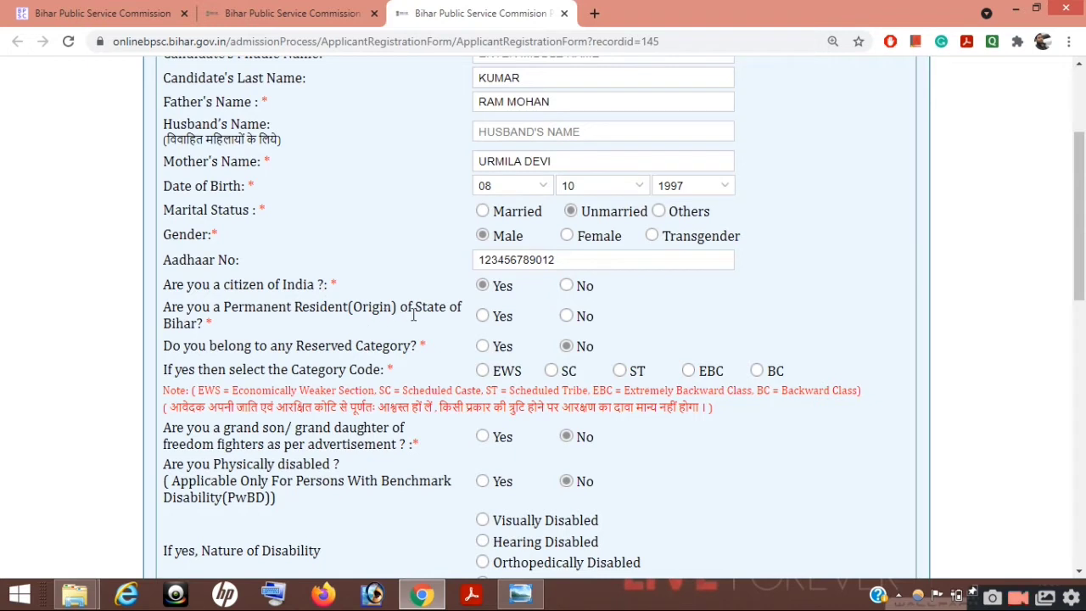
Step: Answer Yes to being a permanent resident of Bihar and move down to the address sections
click(483, 317)
drag(1084, 259, 1084, 287)
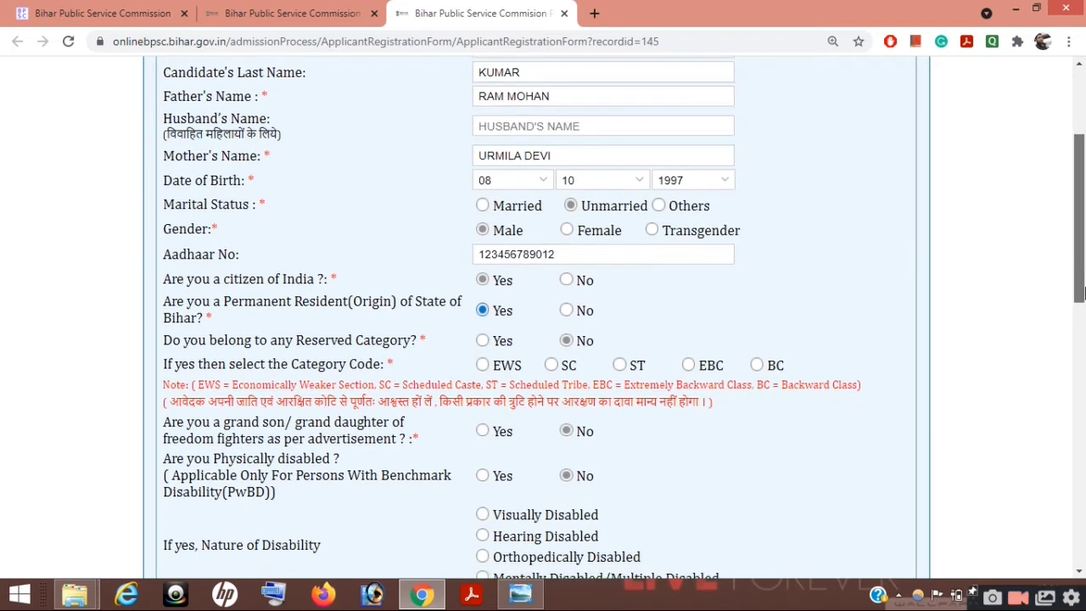
scroll(222, 365, down, 1)
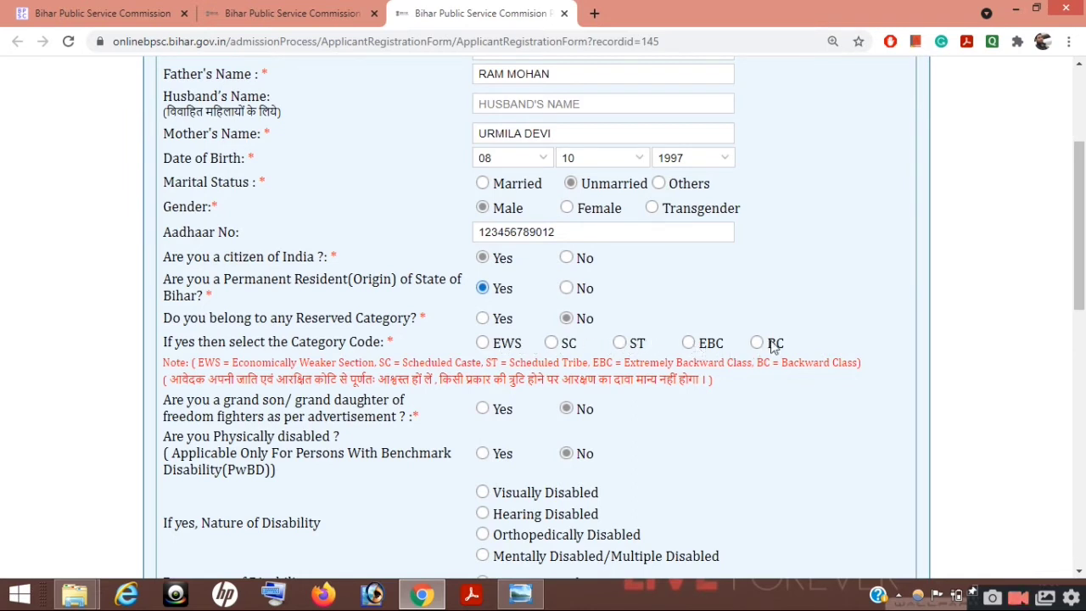
scroll(1082, 305, down, 1)
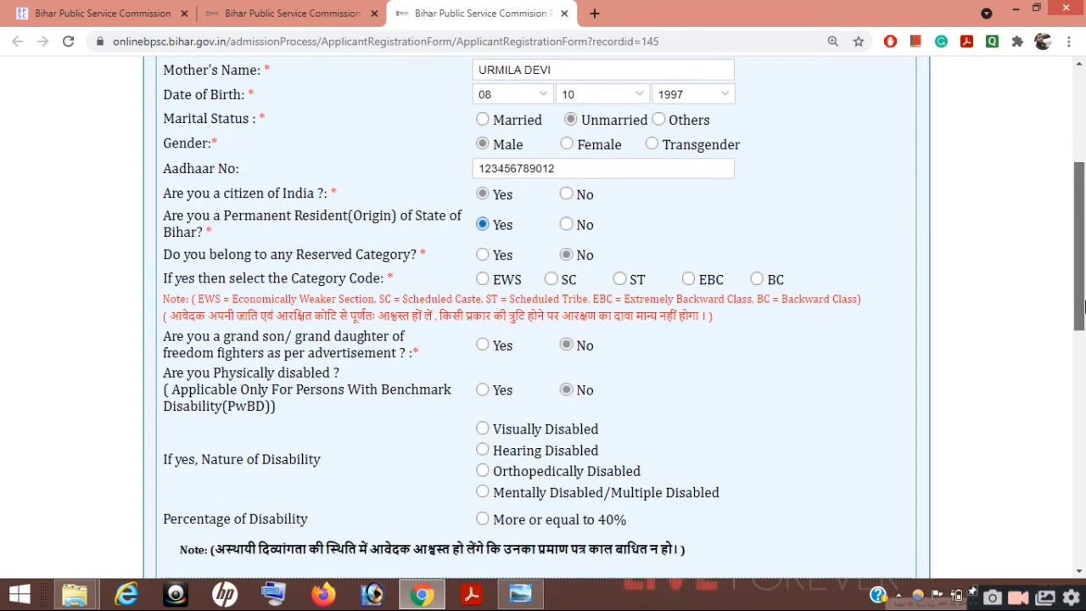
drag(1083, 311, 1082, 344)
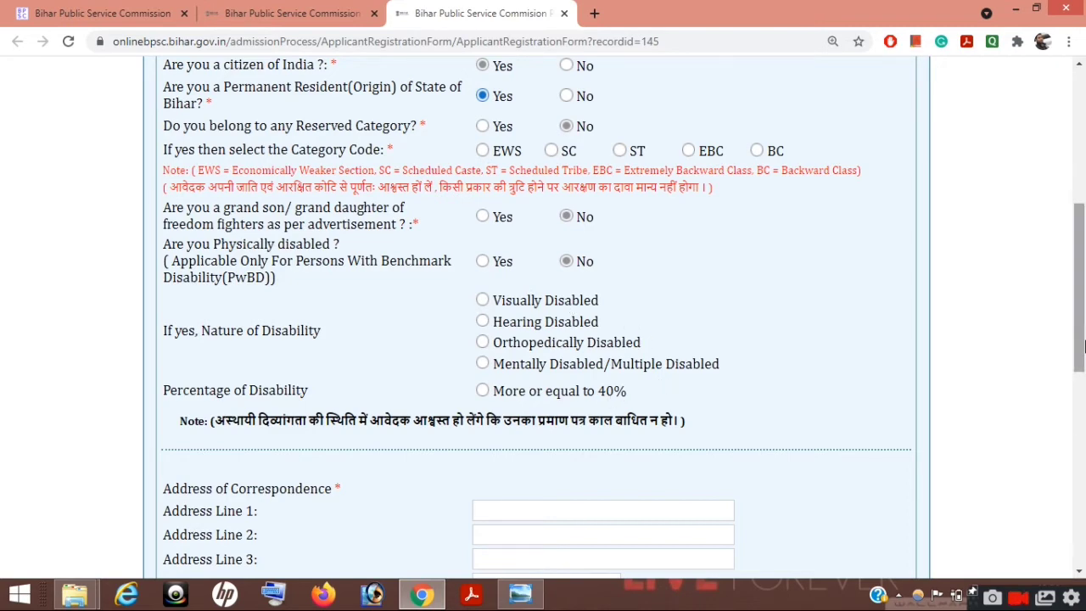
scroll(1083, 360, down, 2)
drag(1084, 359, 1083, 427)
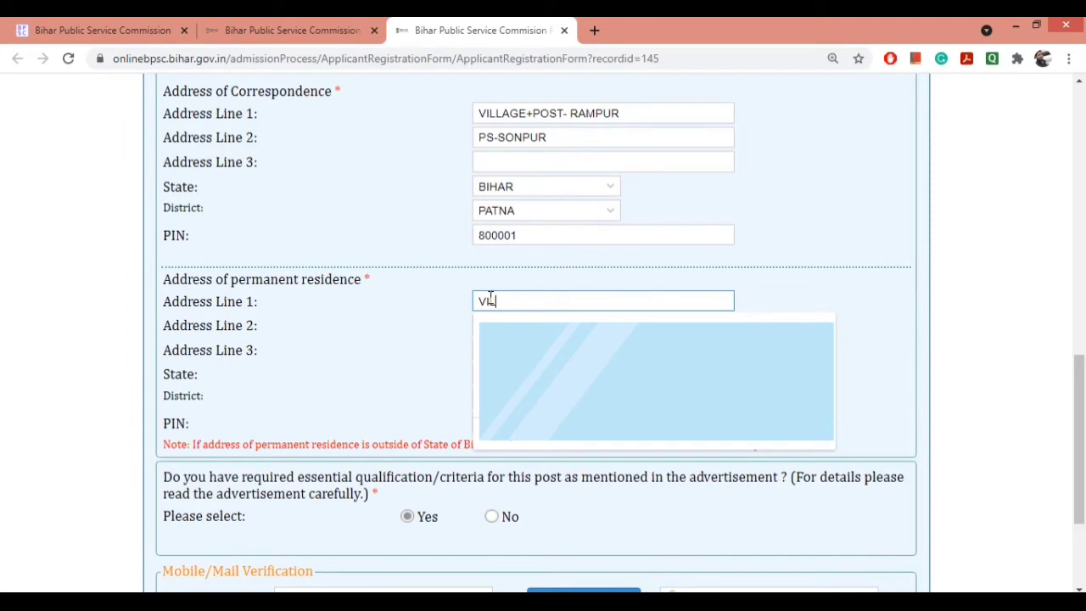
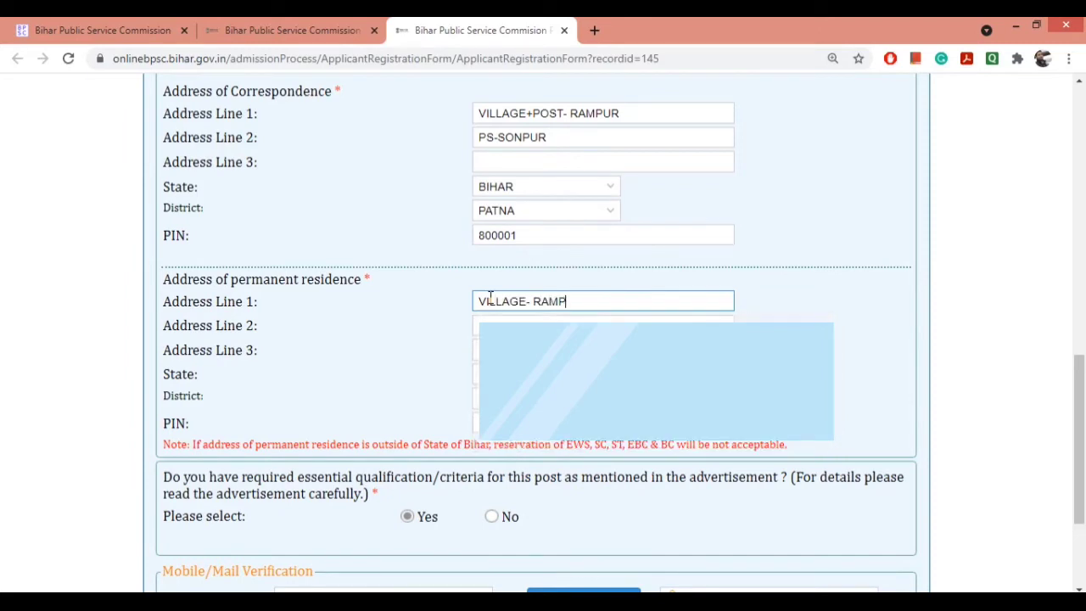
Step: Enter permanent address lines 1 and 2, inserting the missing word into line 1
click(524, 298)
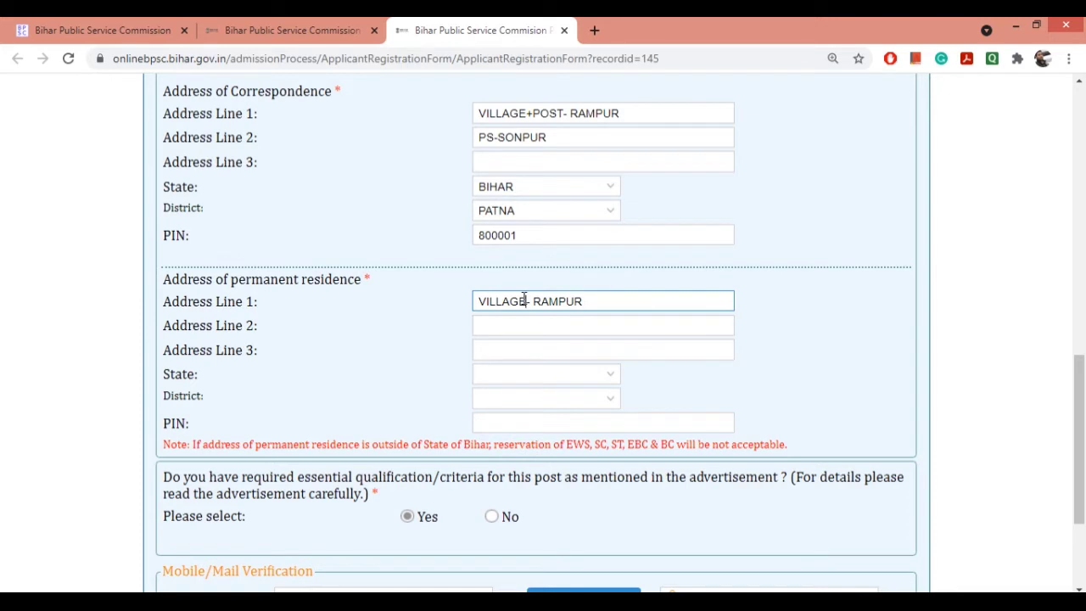
text(+POST)
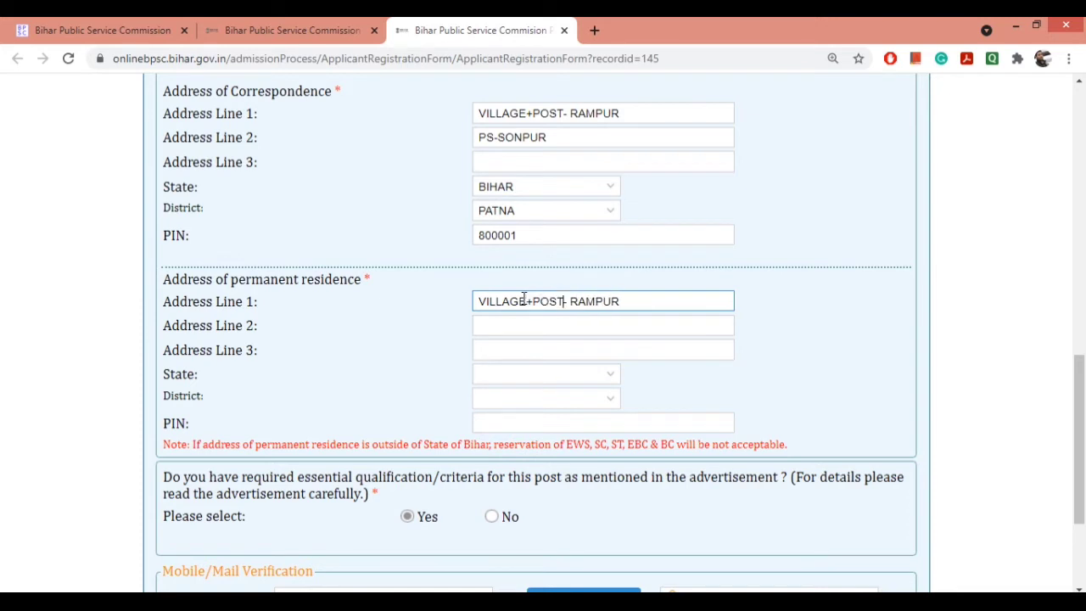
click(521, 323)
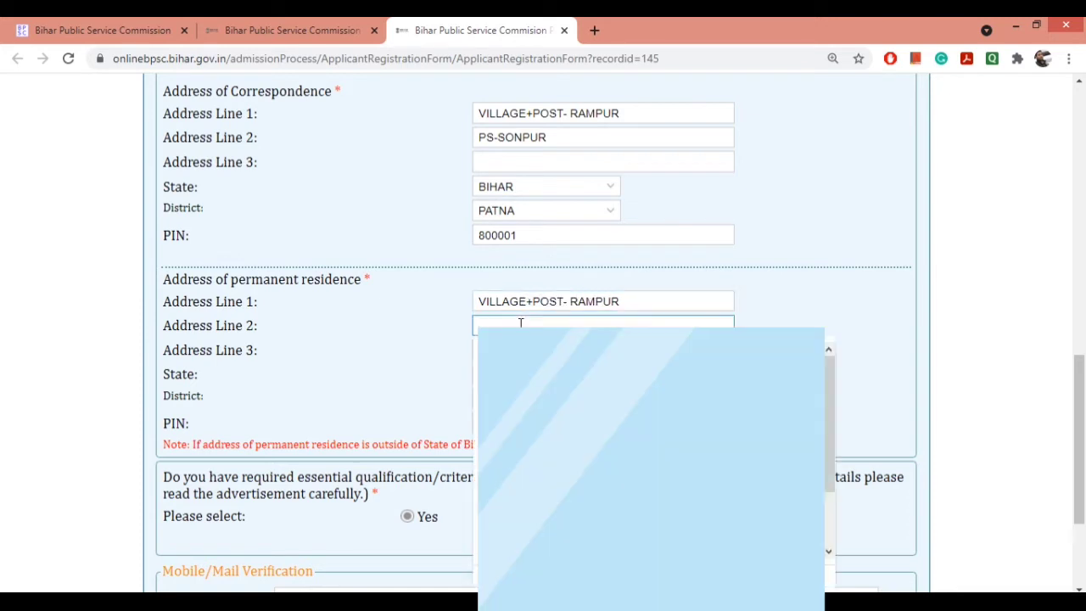
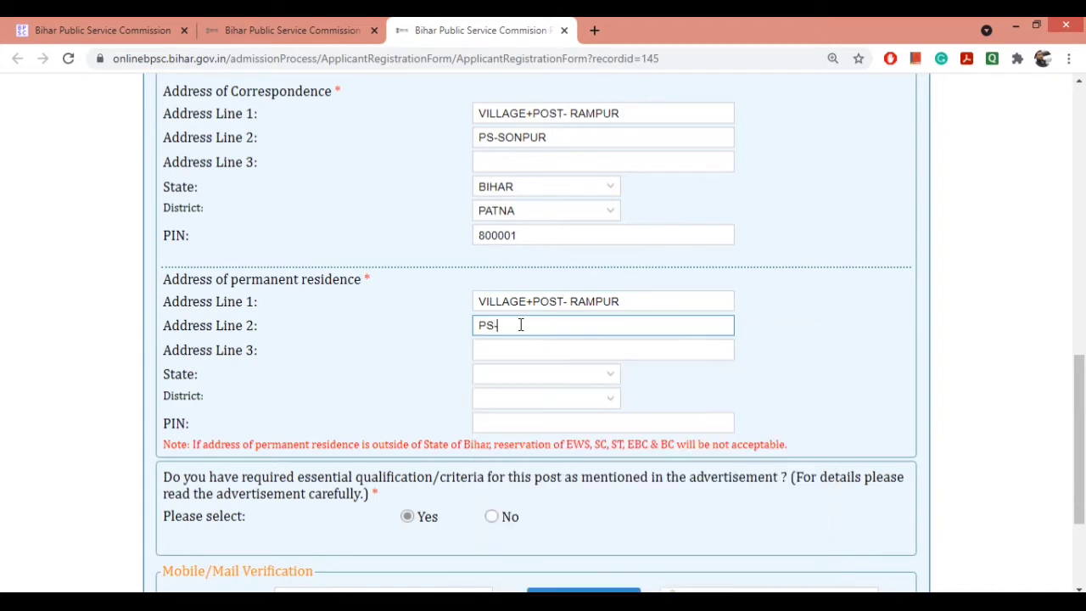
Step: Choose the permanent address state and district from their dropdown lists
click(602, 376)
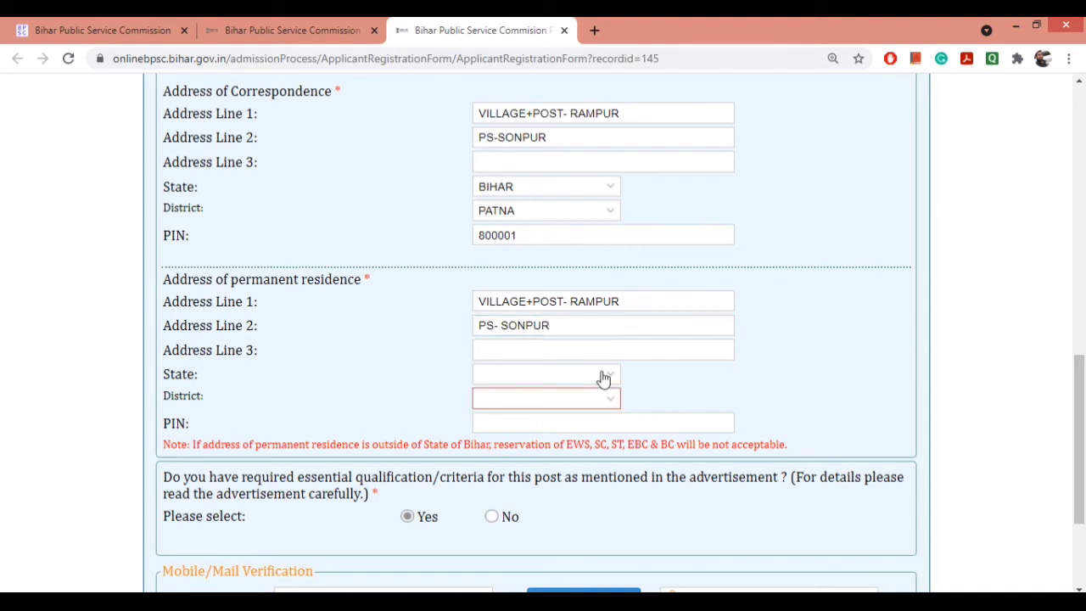
click(603, 376)
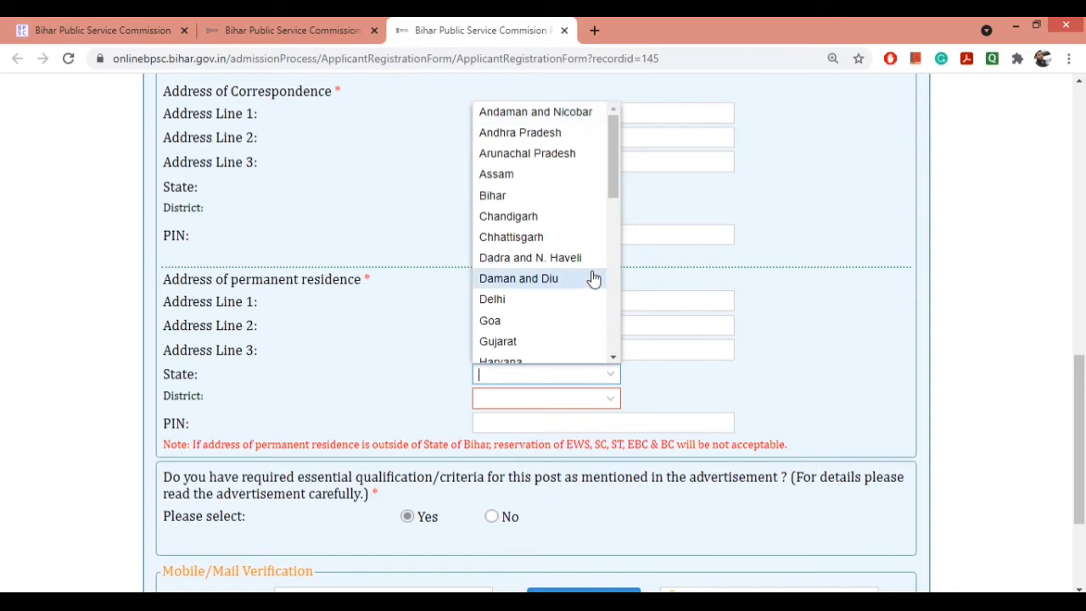
click(530, 196)
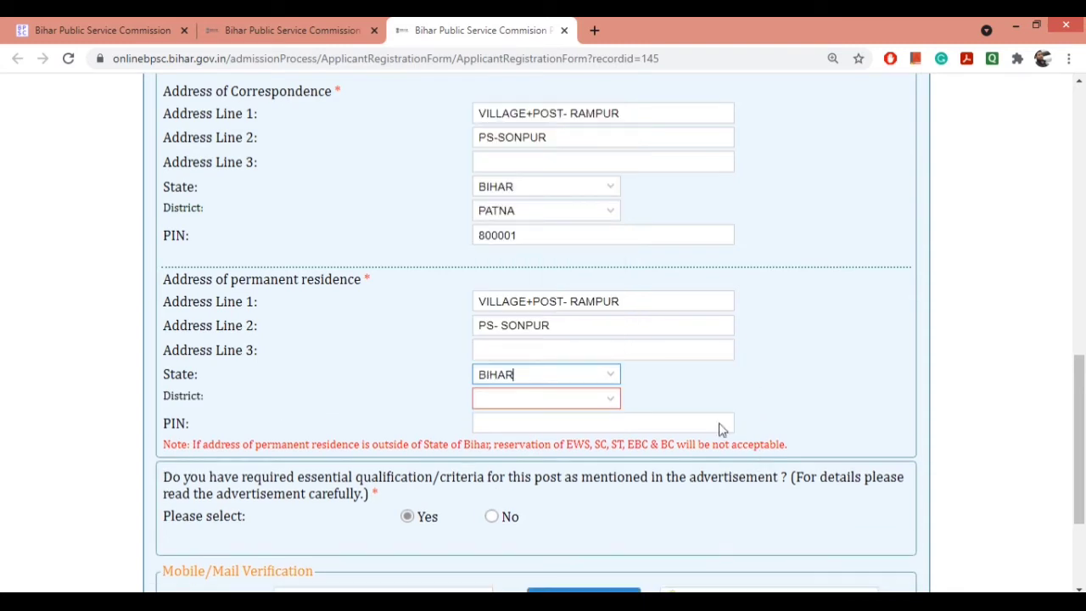
click(610, 398)
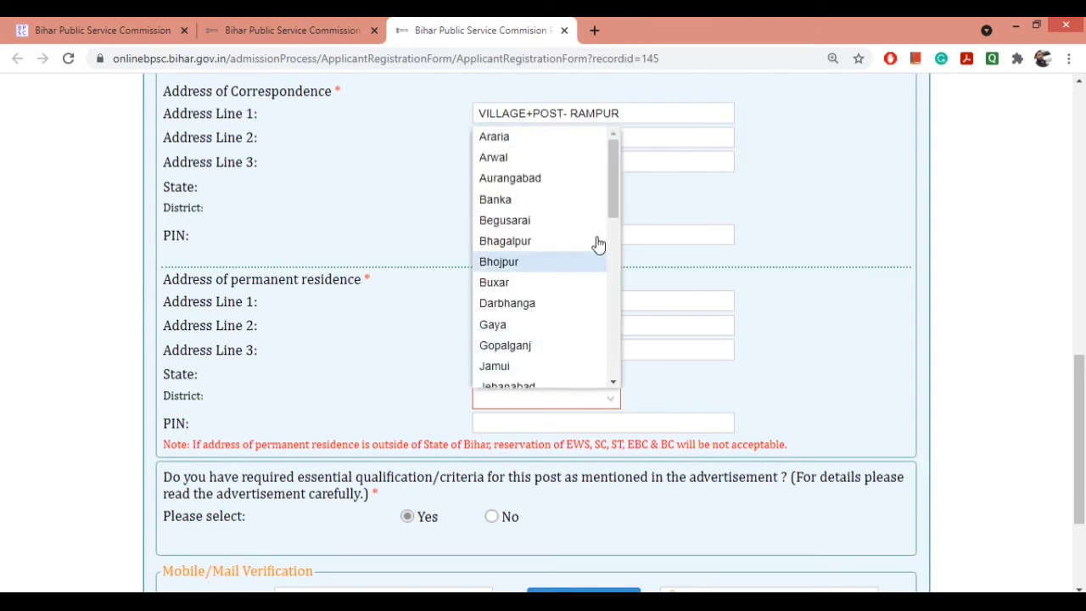
drag(612, 205, 631, 322)
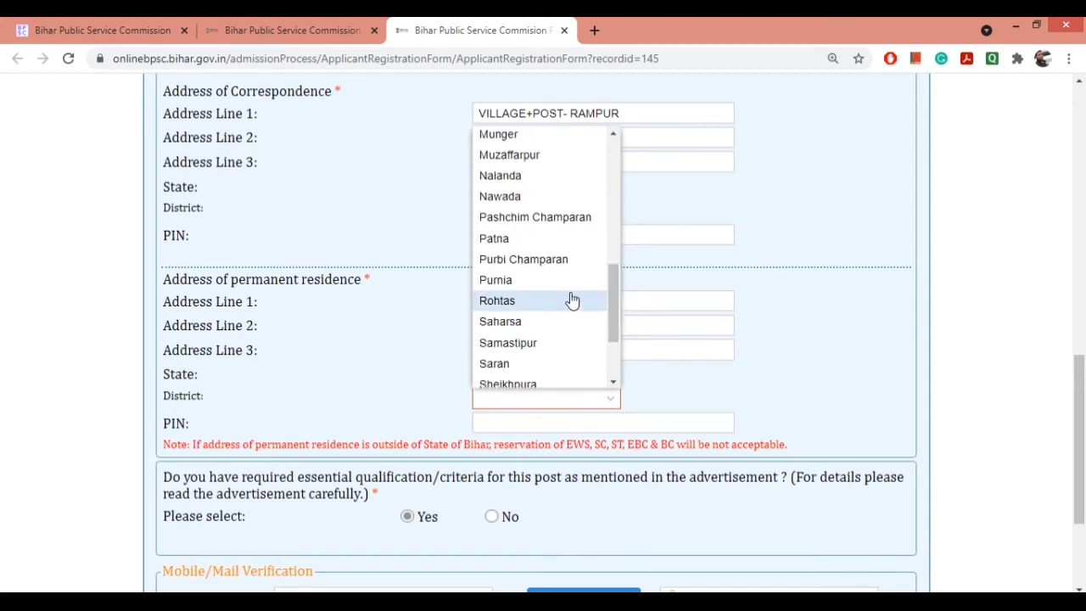
click(503, 238)
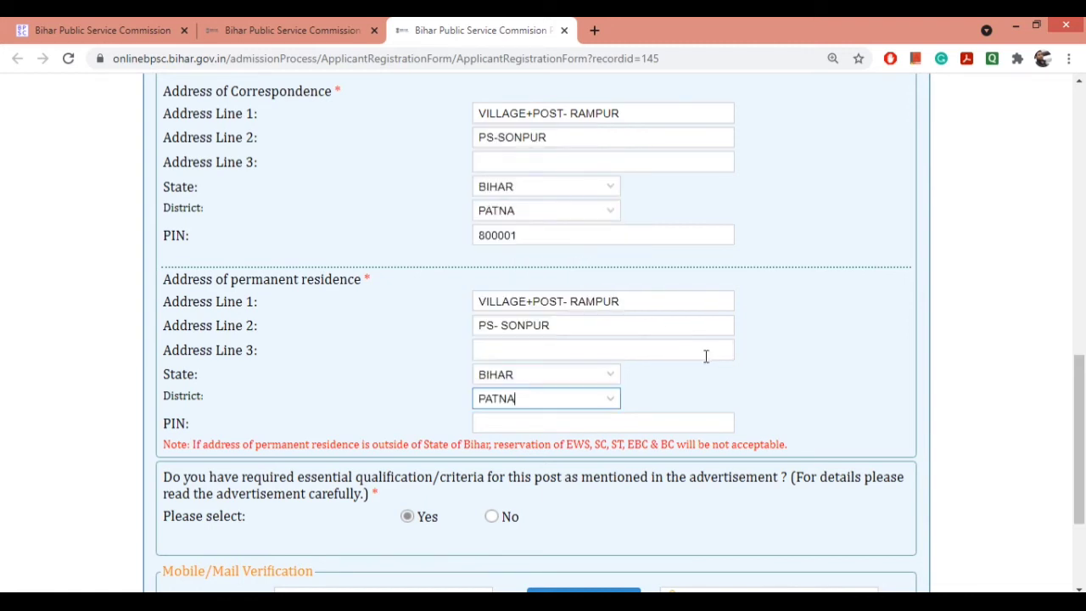
Step: Enter the PIN code for the permanent address
click(557, 423)
text(800001)
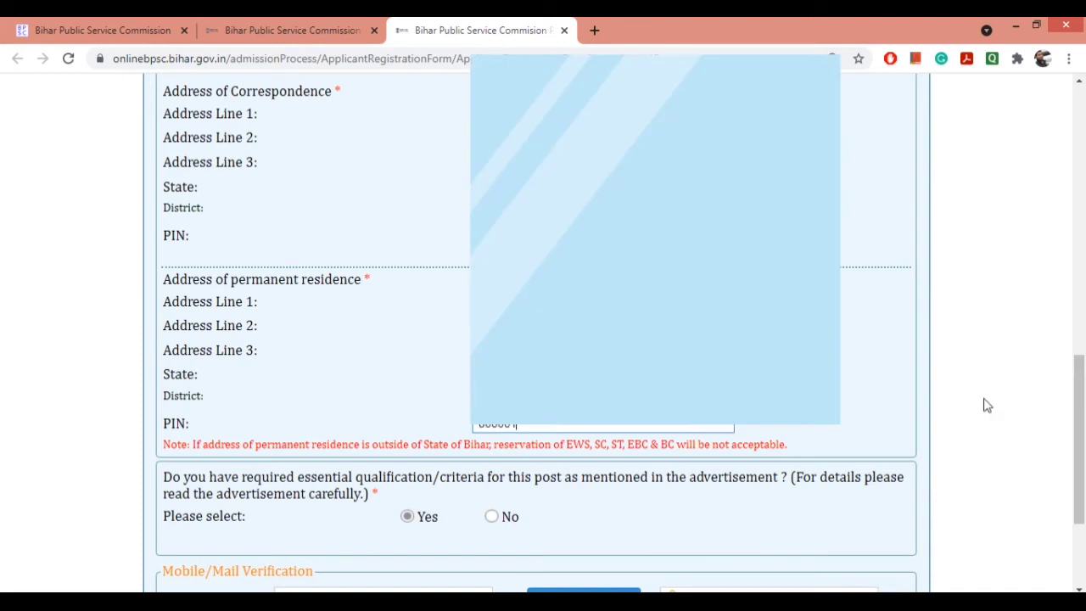
drag(1079, 402, 1082, 481)
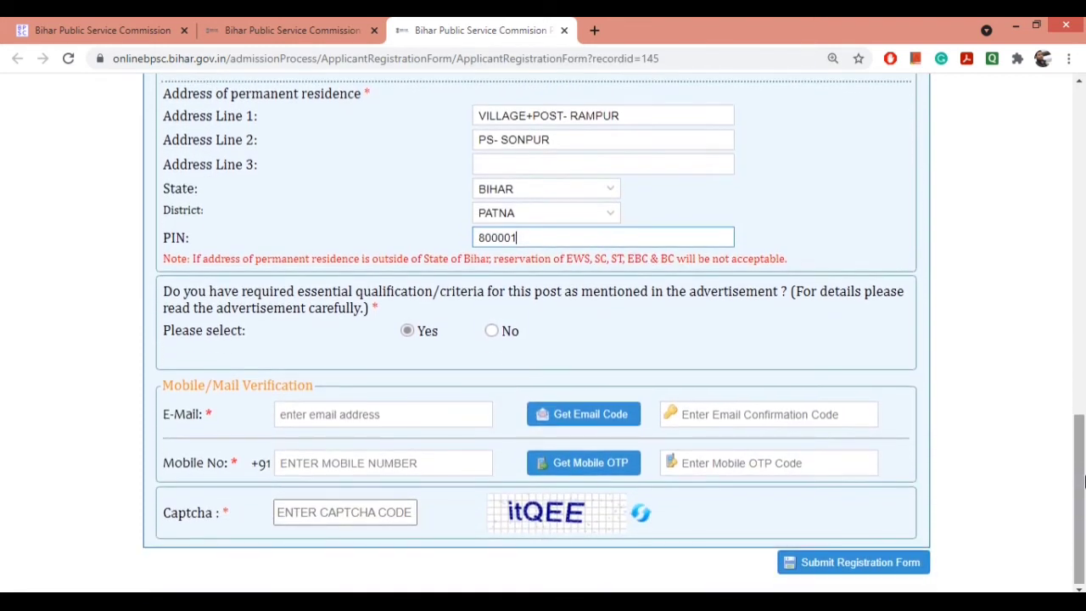
click(333, 299)
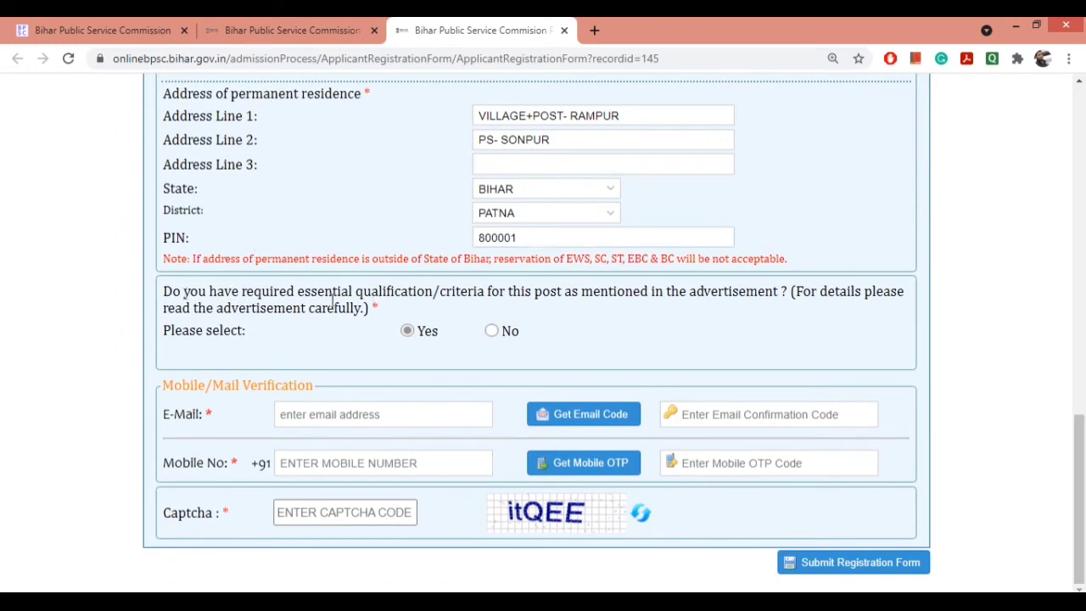
drag(246, 291, 867, 311)
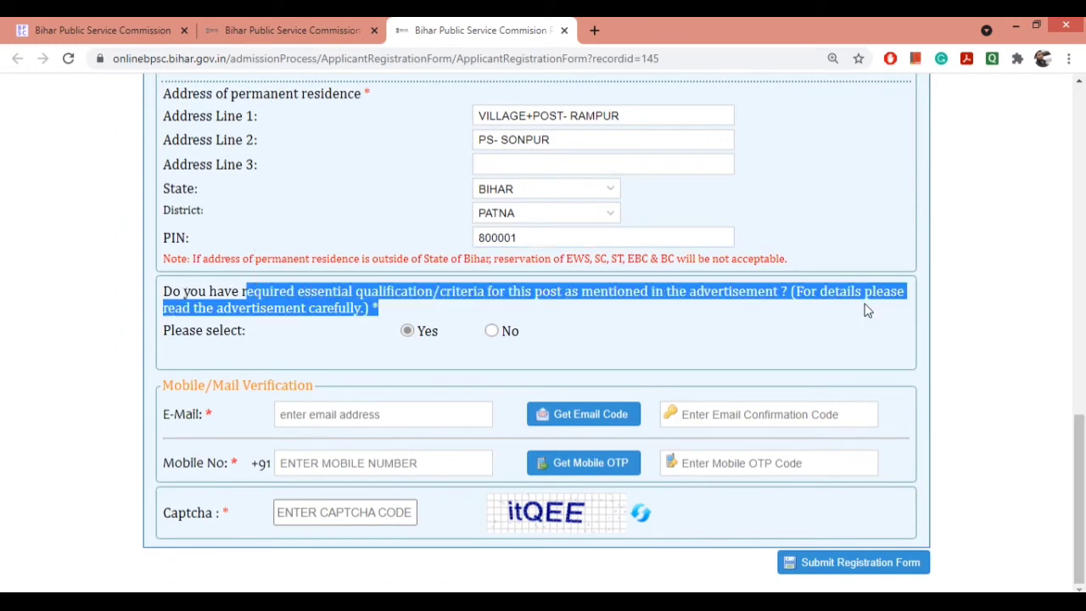
click(618, 310)
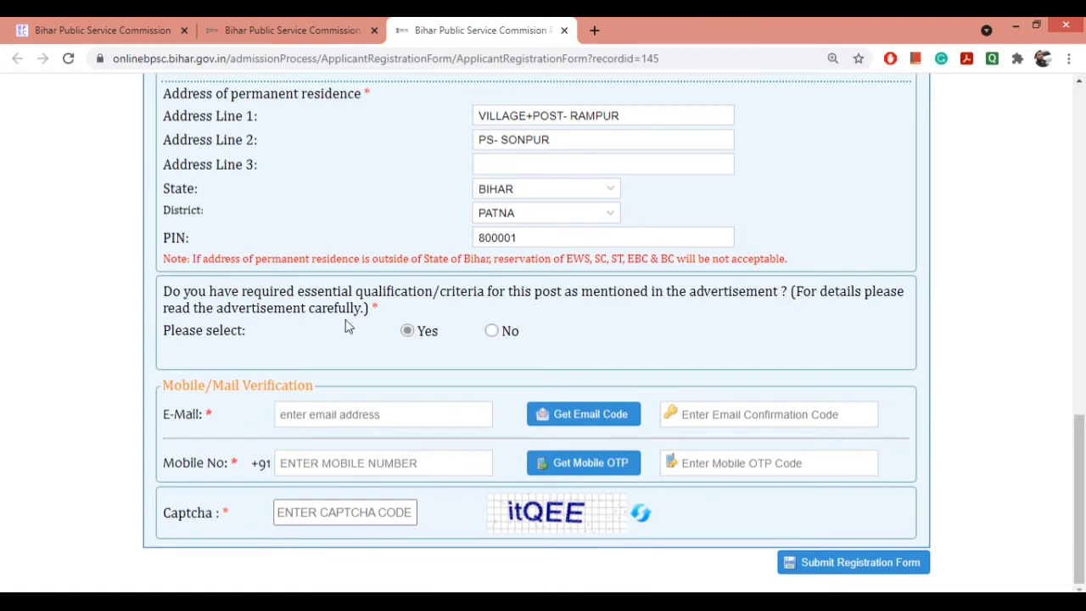
Step: Fill in the candidate's Gmail e-mail address
click(349, 415)
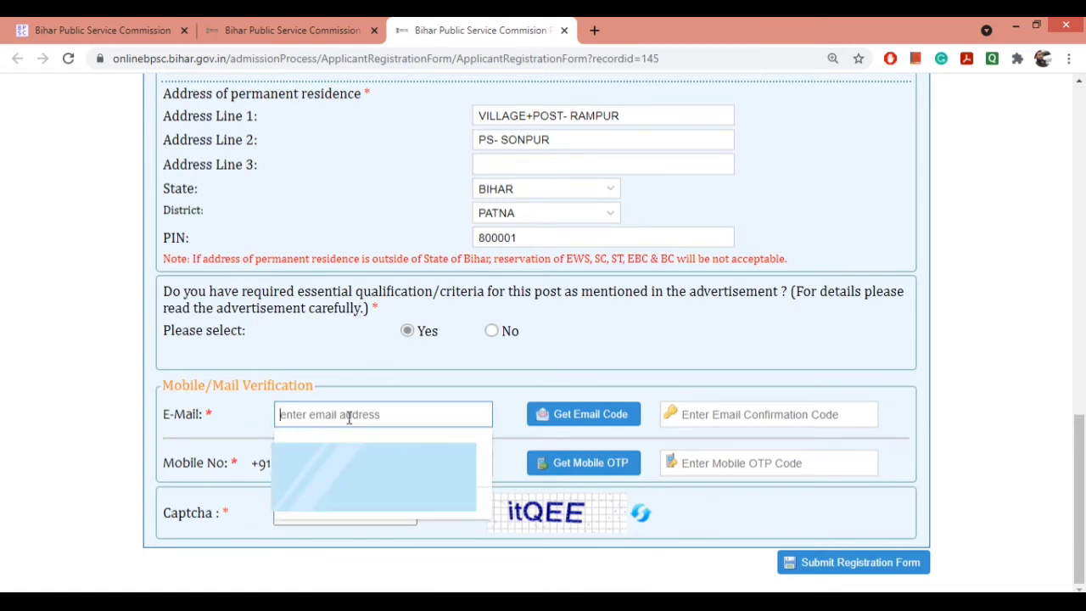
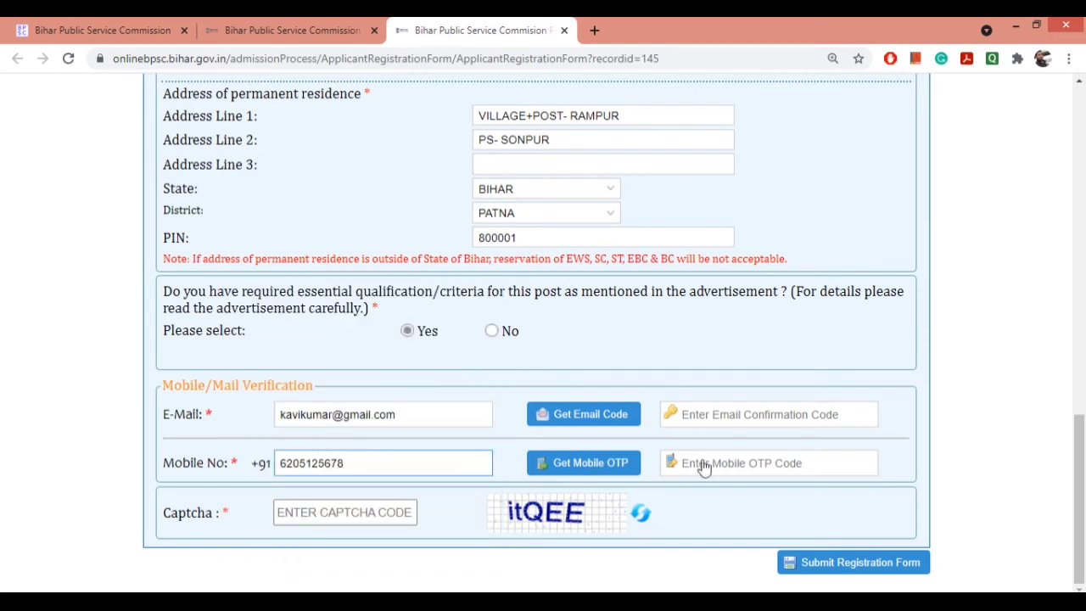
Step: Request an e-mail verification code and acknowledge the code-sent alert
click(578, 416)
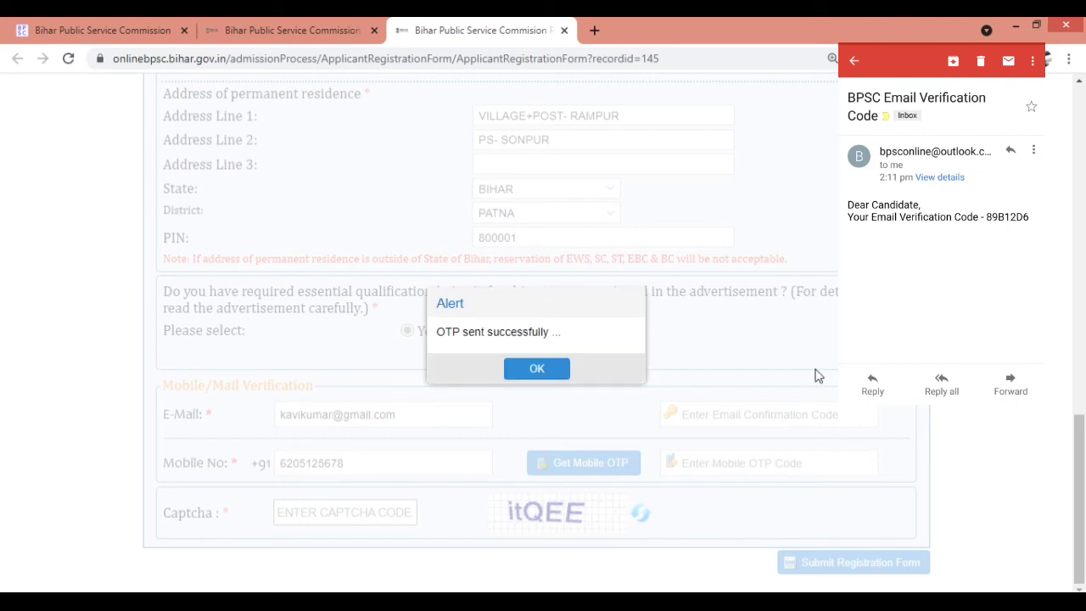
click(539, 369)
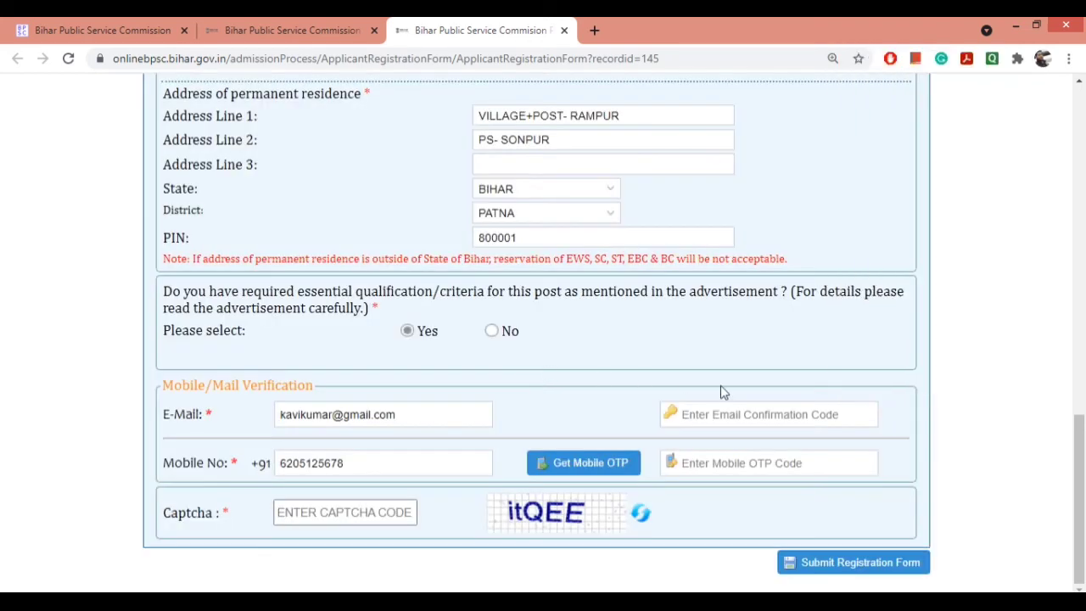
click(722, 413)
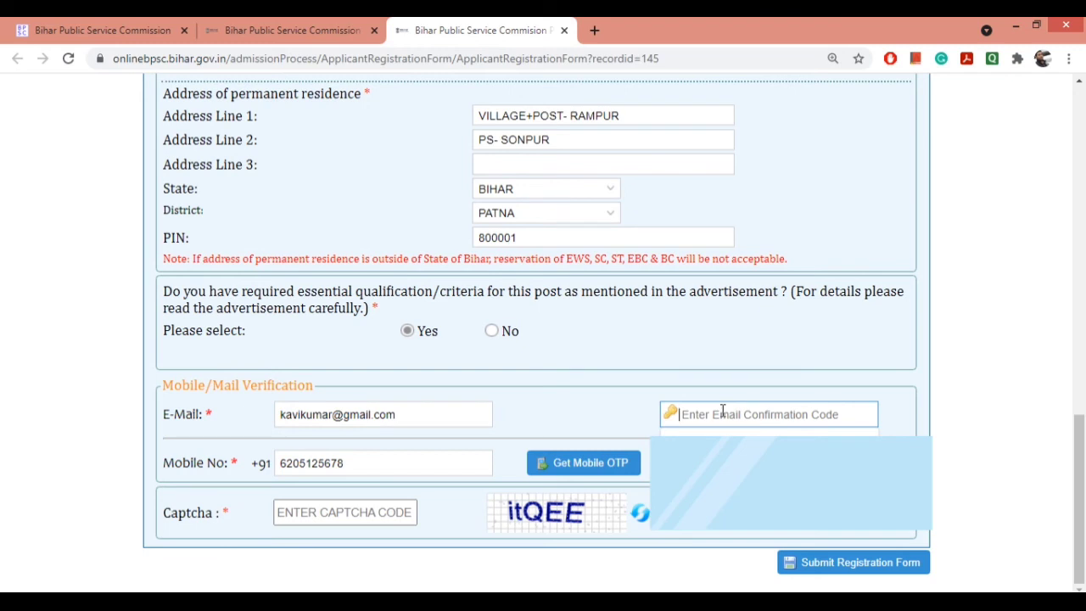
Step: Request a mobile OTP, acknowledge the alert and focus the mobile code field
click(561, 463)
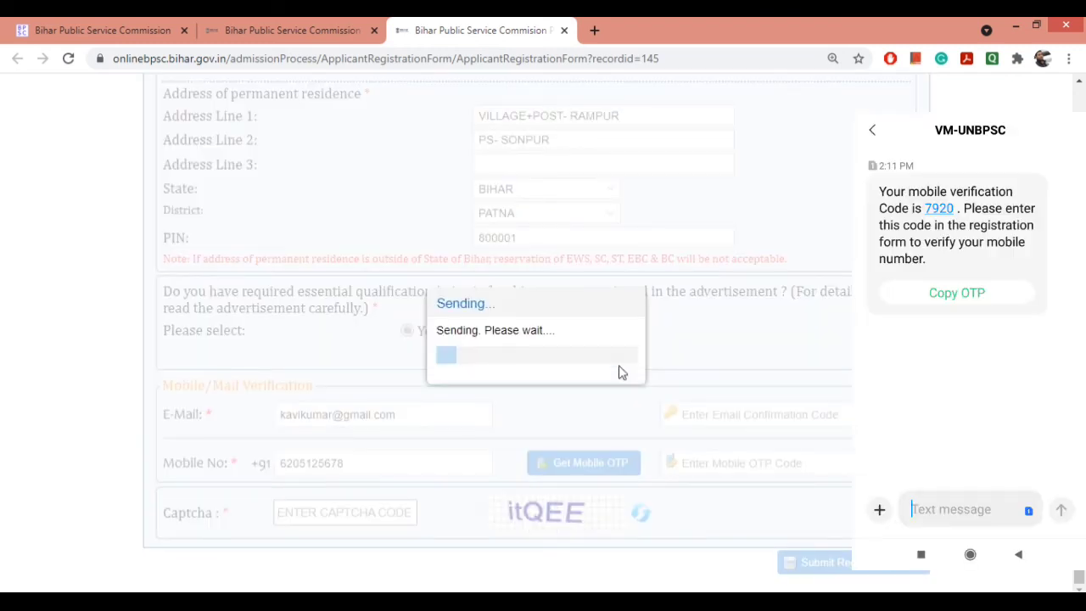
click(529, 377)
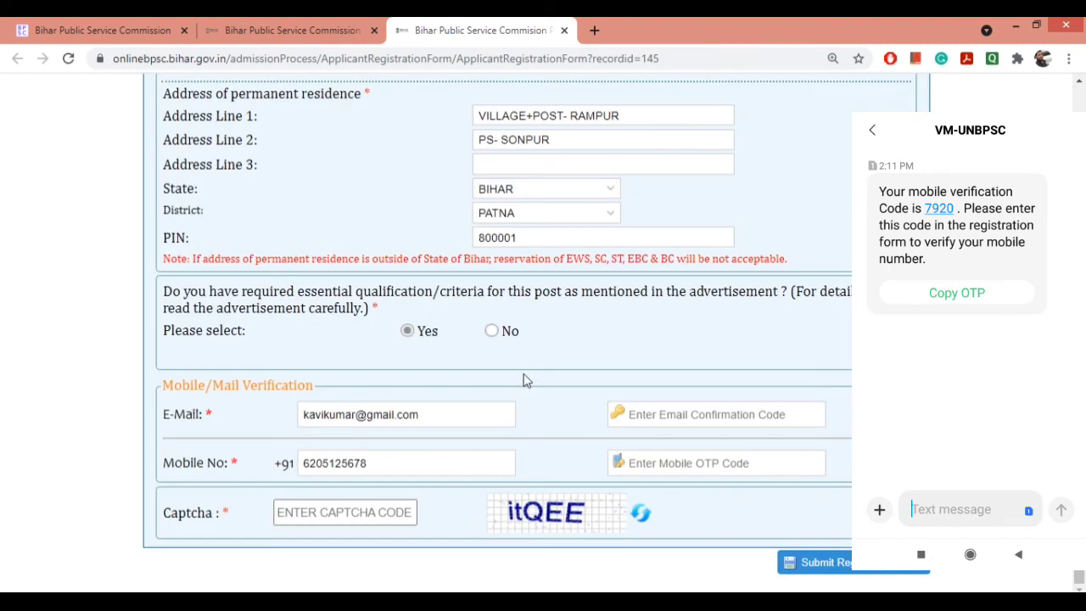
click(707, 463)
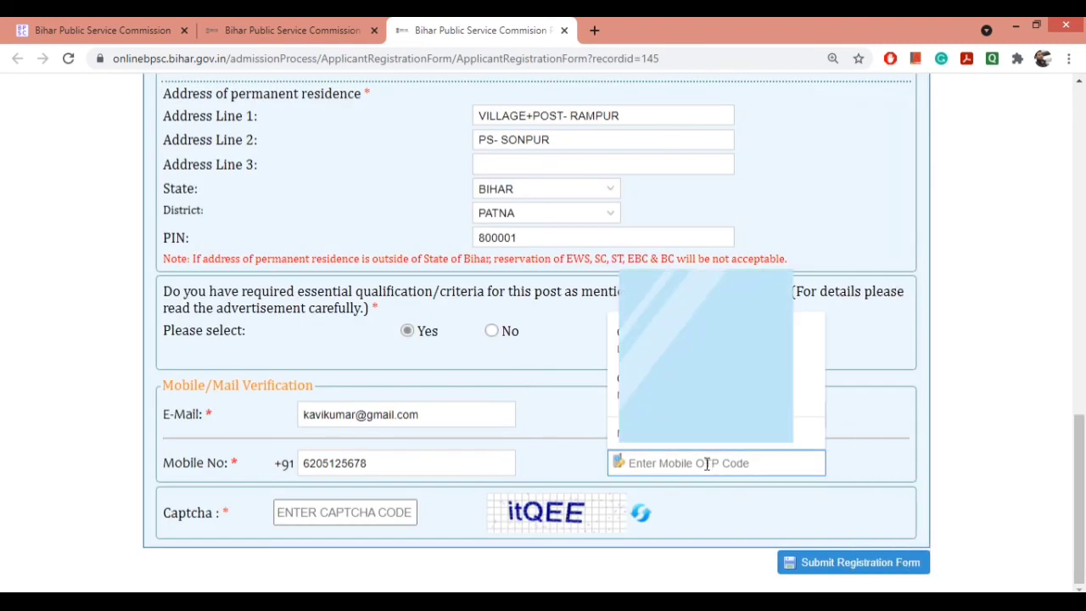
click(849, 463)
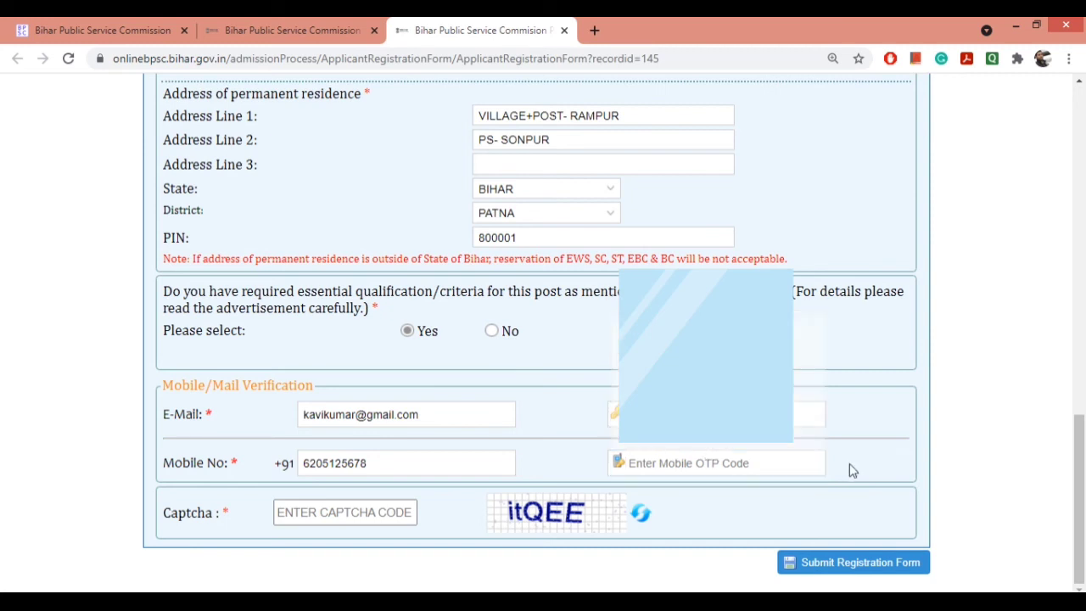
Step: Type the characters shown in the captcha image into the Captcha box
click(386, 512)
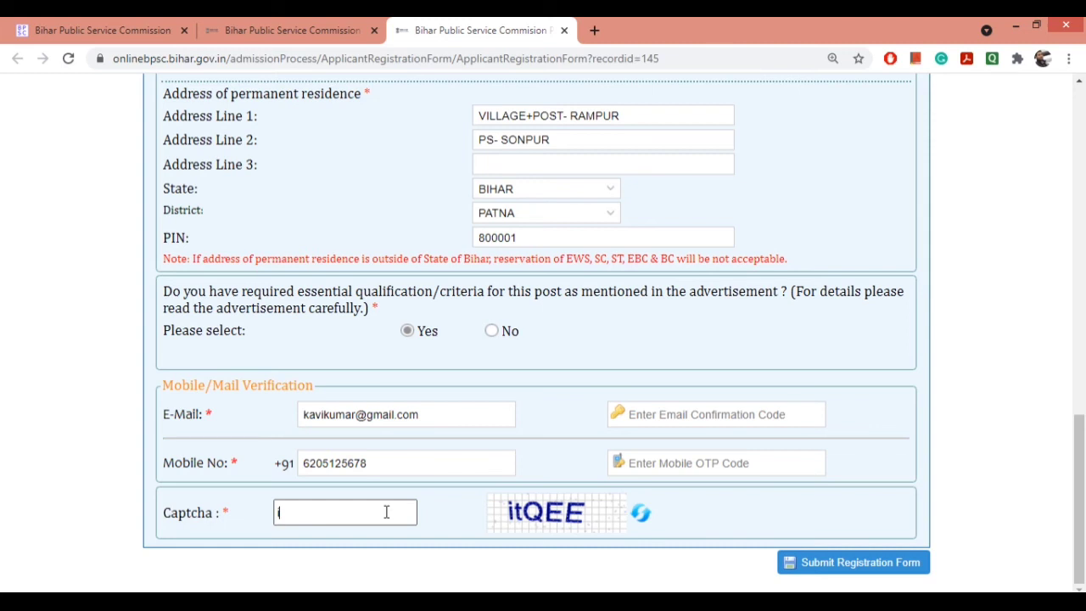
text(itQEE)
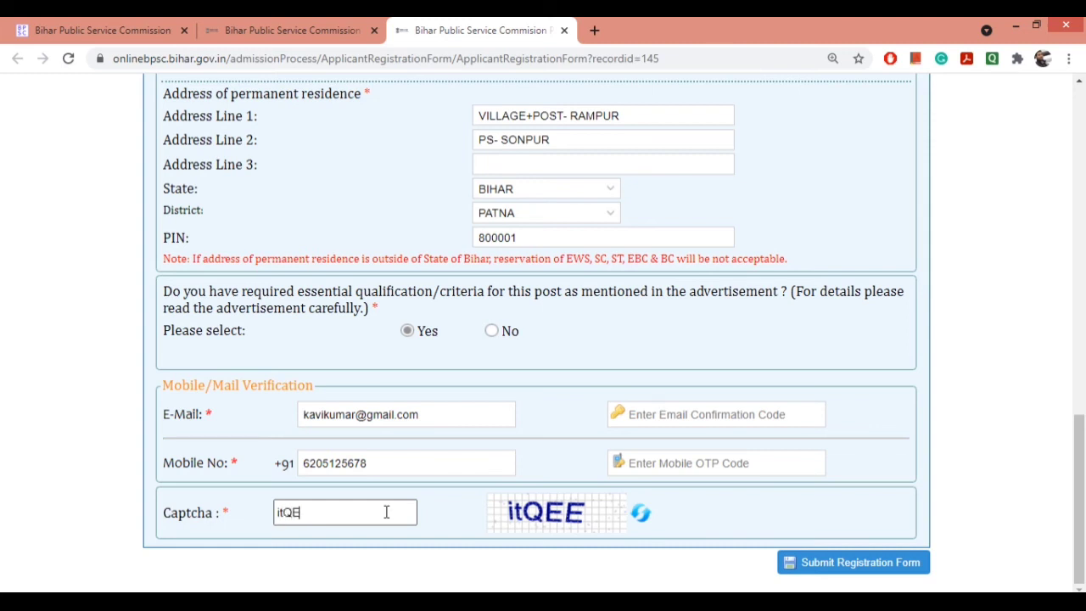